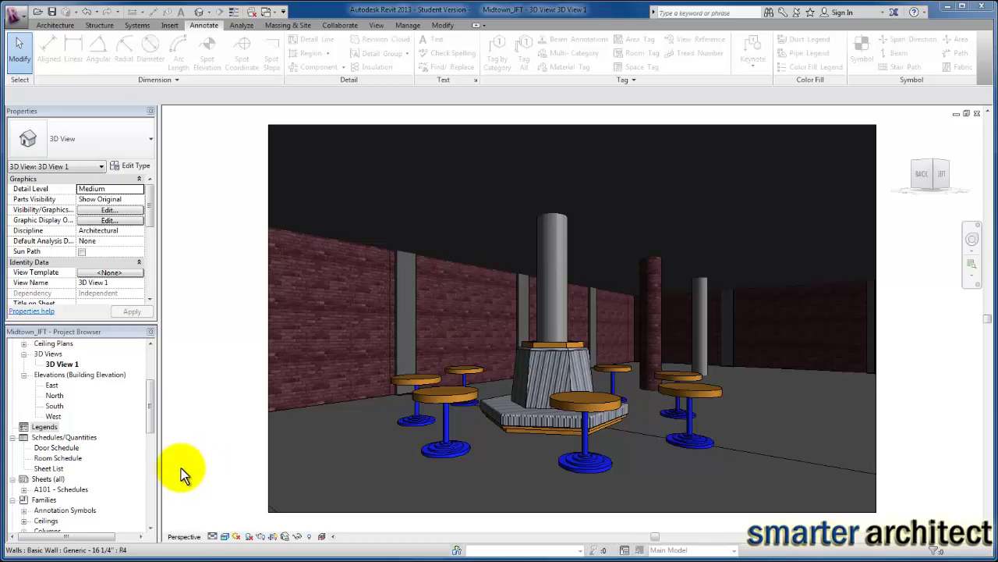
# Create a new legend view named "Door Legend" at a scale of 1/4" = 1'-0".
pyautogui.click(377, 26)
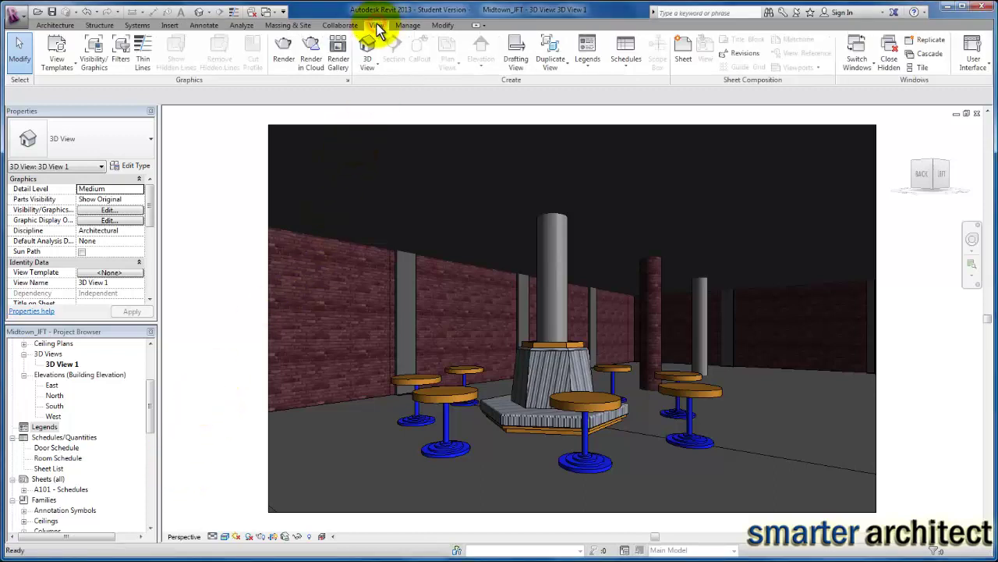
pyautogui.click(588, 68)
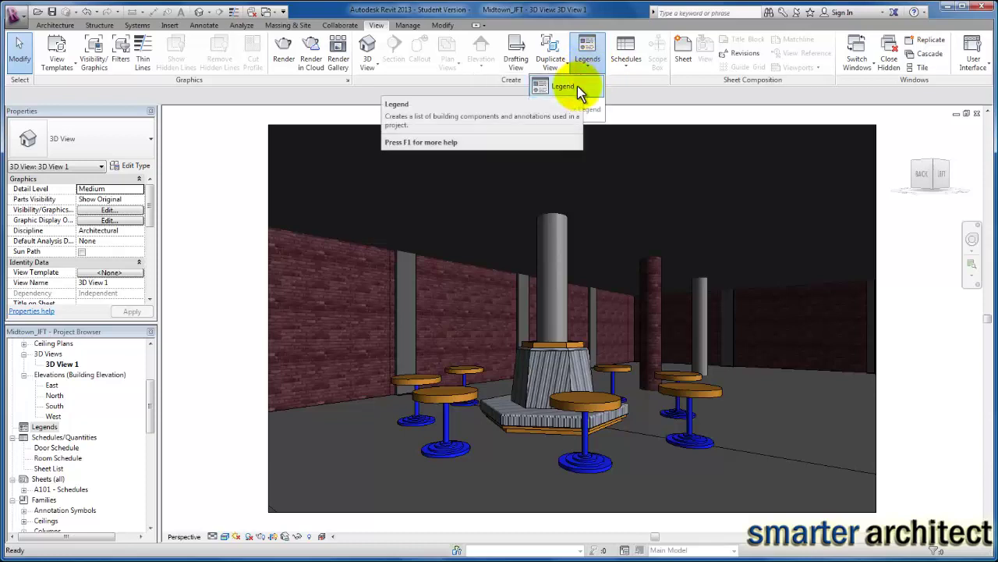
pyautogui.click(577, 86)
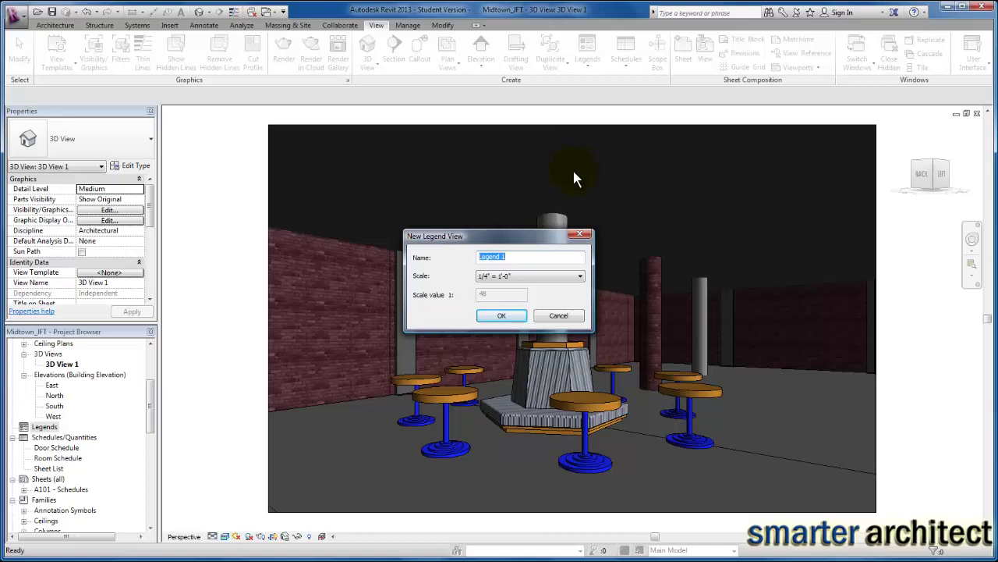
pyautogui.write('Door Legend')
pyautogui.click(580, 276)
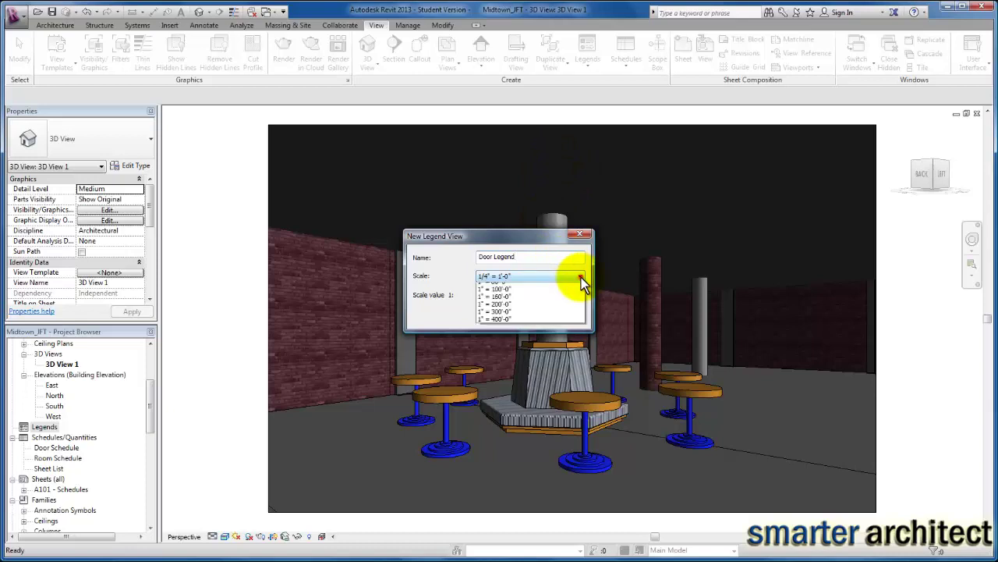
pyautogui.click(581, 277)
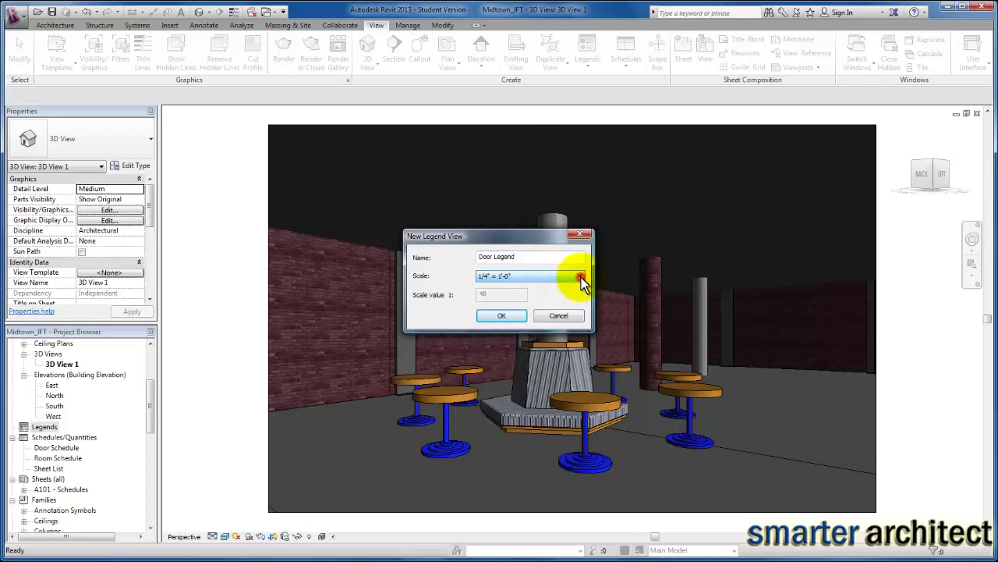
pyautogui.click(503, 316)
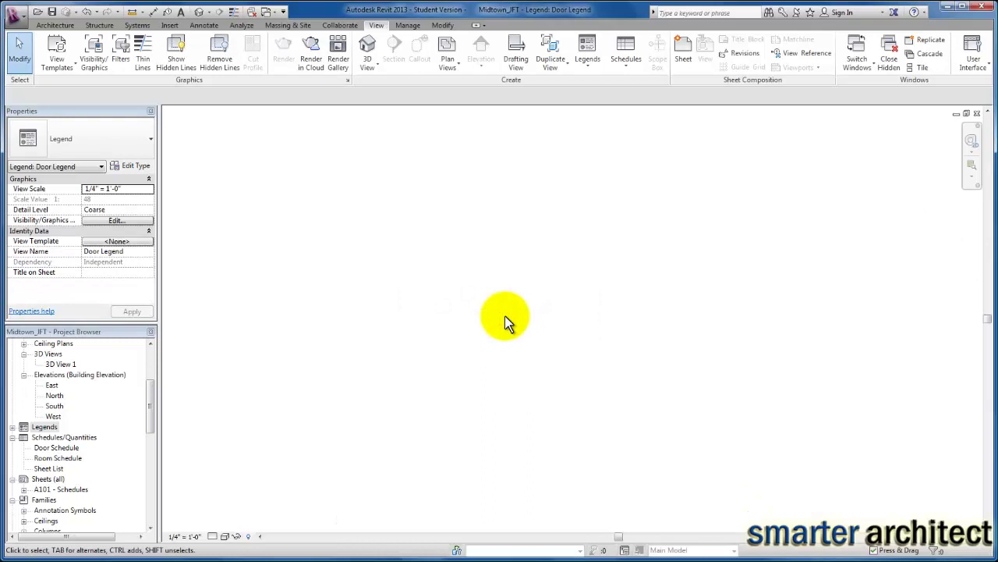
# Create another legend view named "Furniture Legend" at a scale of 1/4" = 1'-0".
pyautogui.click(590, 67)
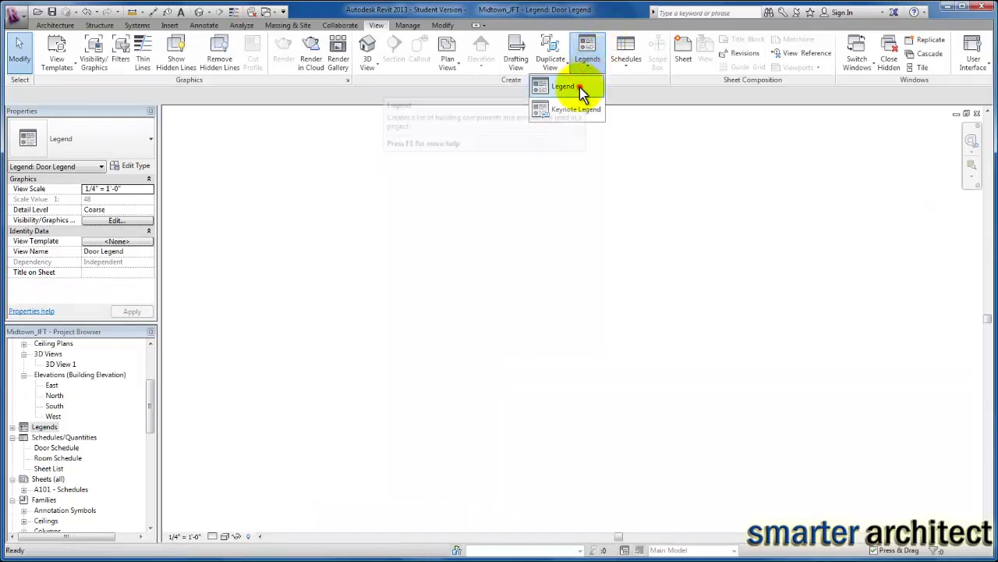
pyautogui.click(579, 87)
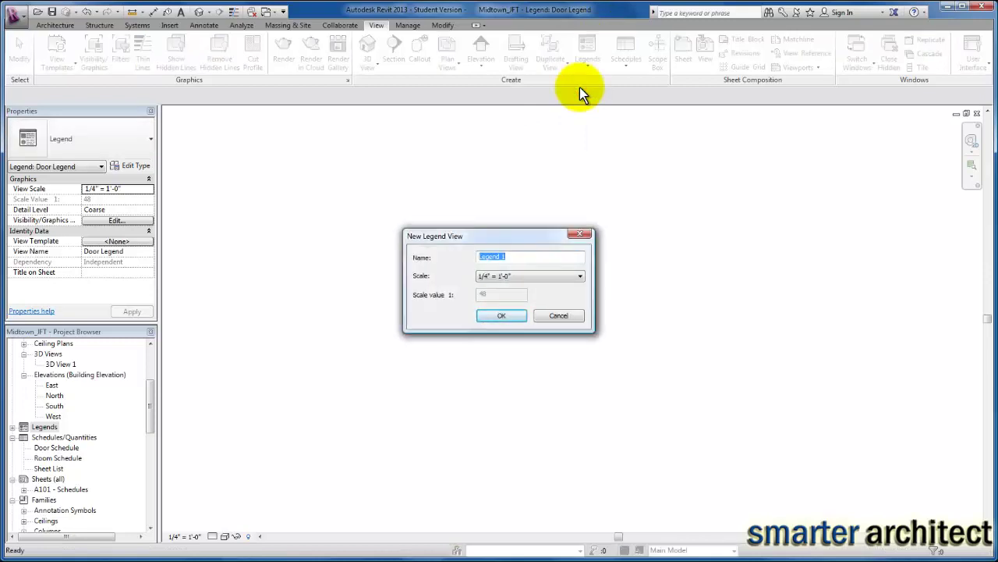
pyautogui.write('Furniture Legend')
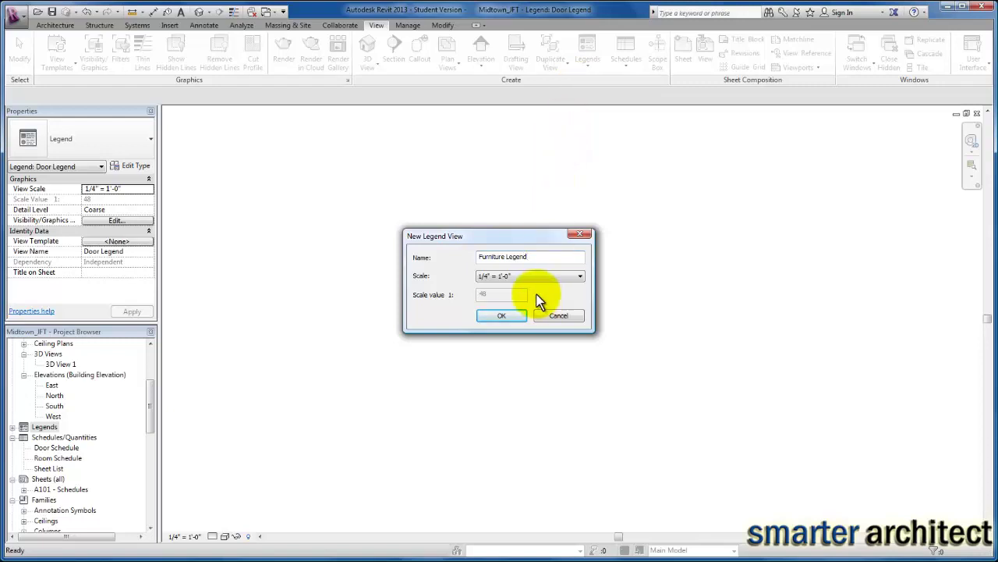
pyautogui.click(503, 315)
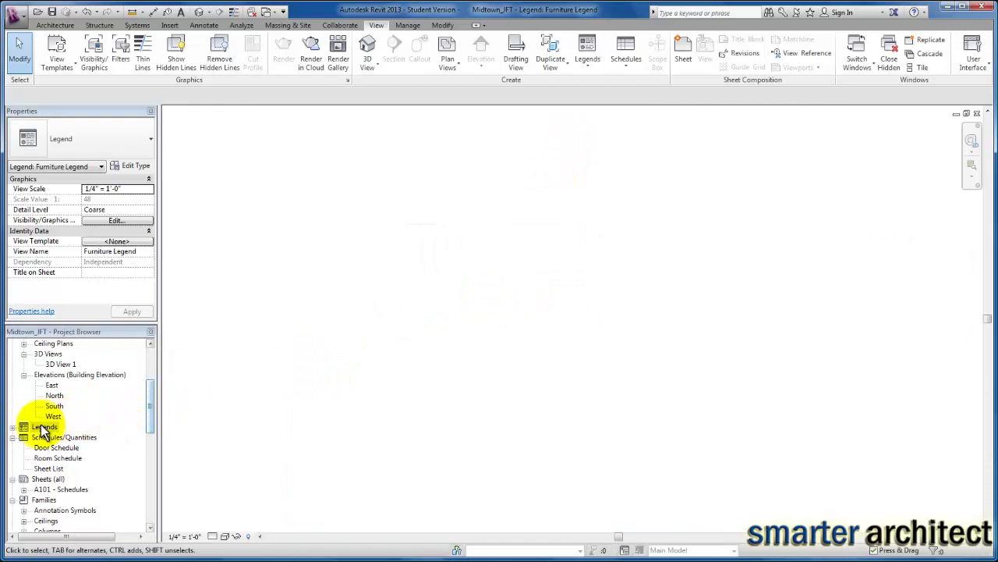
# Open the Door Legend view from the project's legends and check which kinds of annotation components it offers.
pyautogui.click(14, 428)
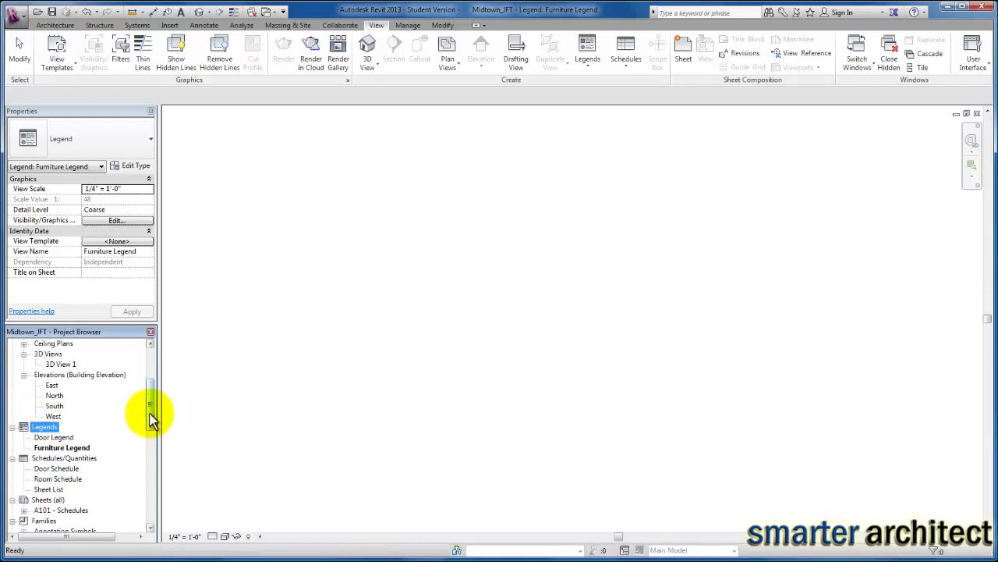
pyautogui.doubleClick(62, 439)
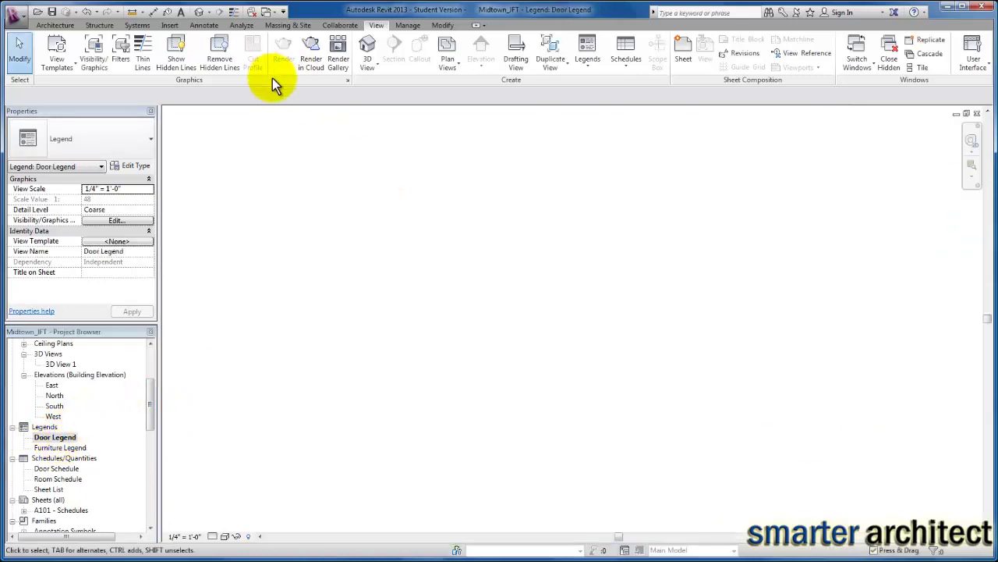
pyautogui.click(207, 26)
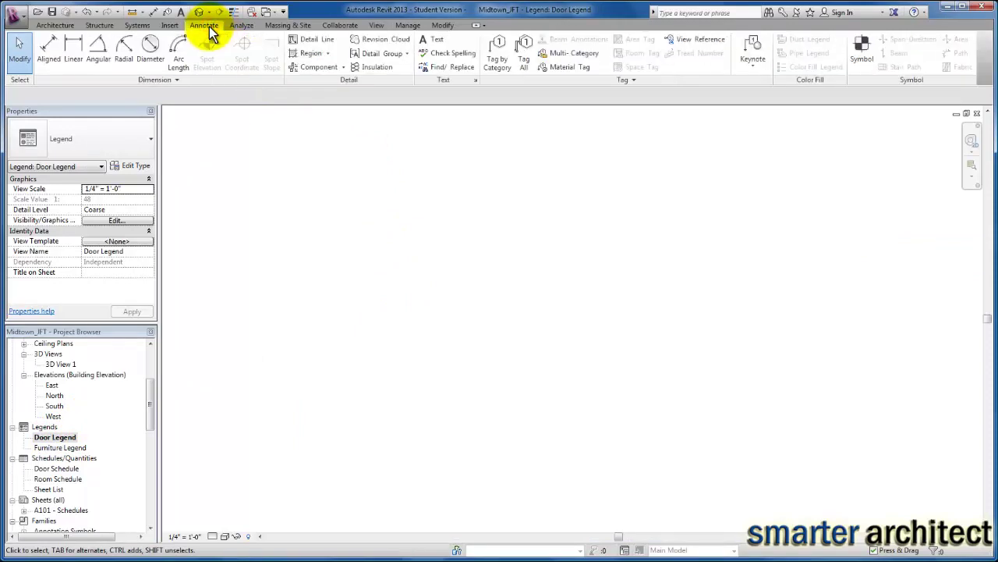
pyautogui.click(343, 67)
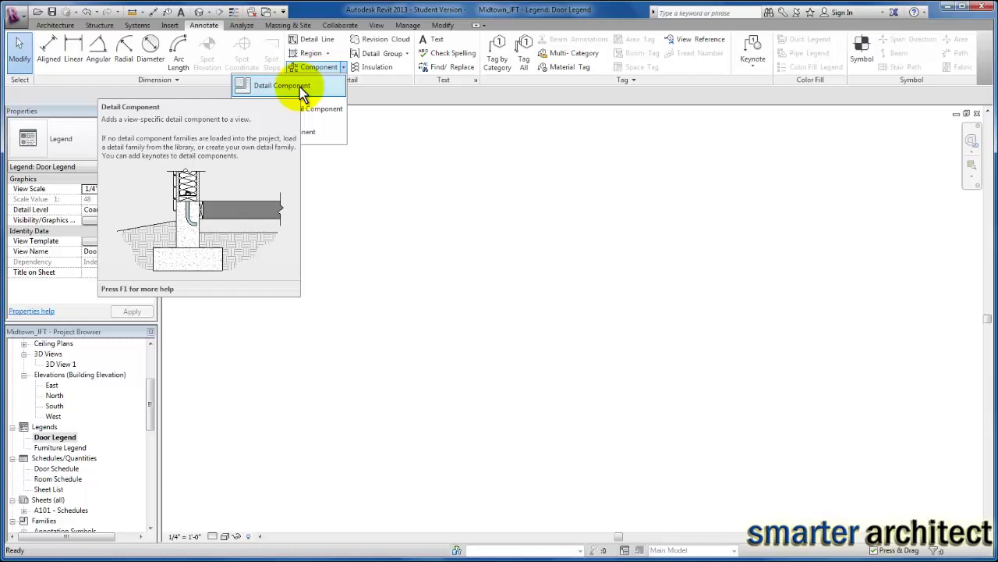
# Create a drafting view named "Drafting 1" at 1 1/2" = 1'-0" and check the annotation component options there.
pyautogui.click(379, 27)
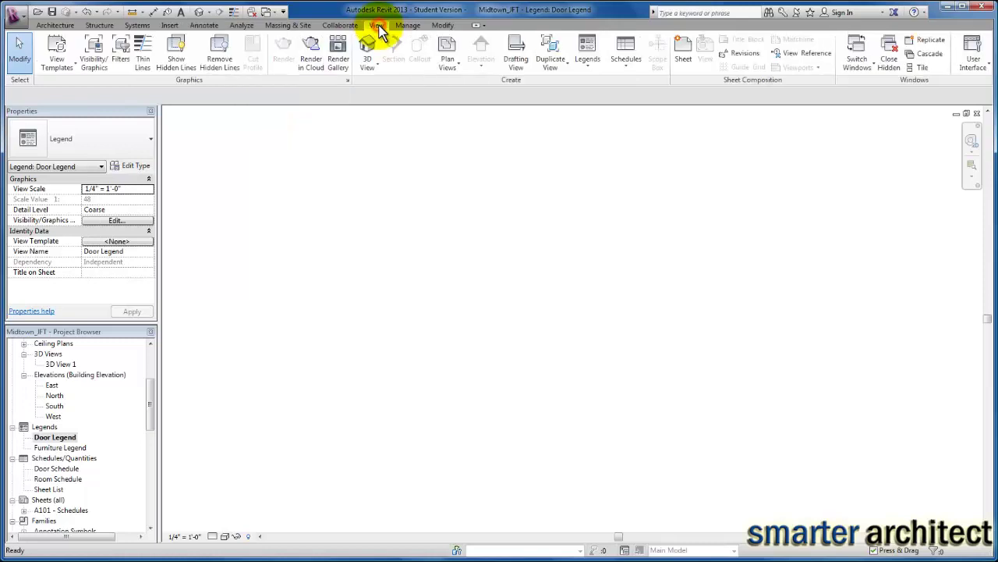
pyautogui.click(519, 62)
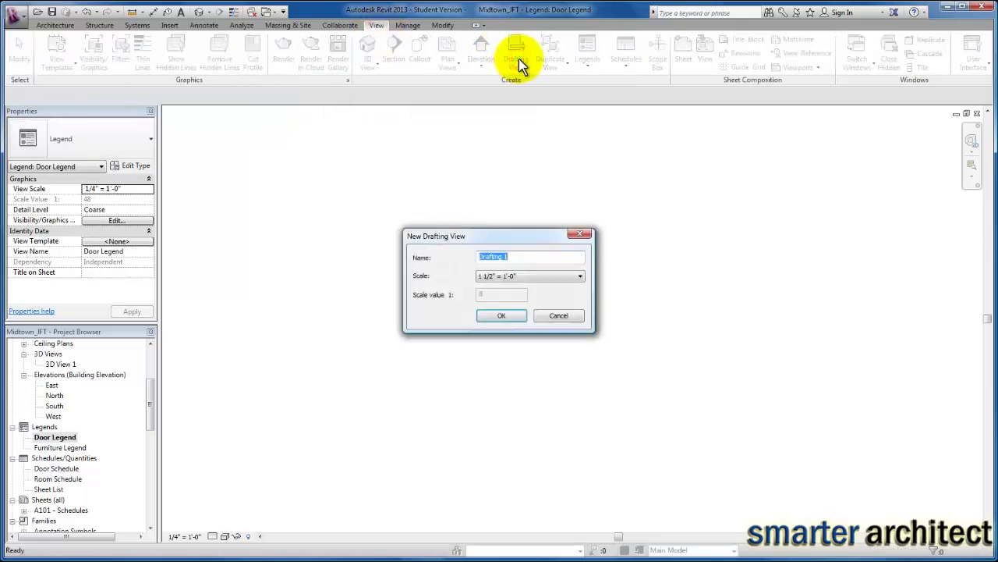
pyautogui.click(498, 316)
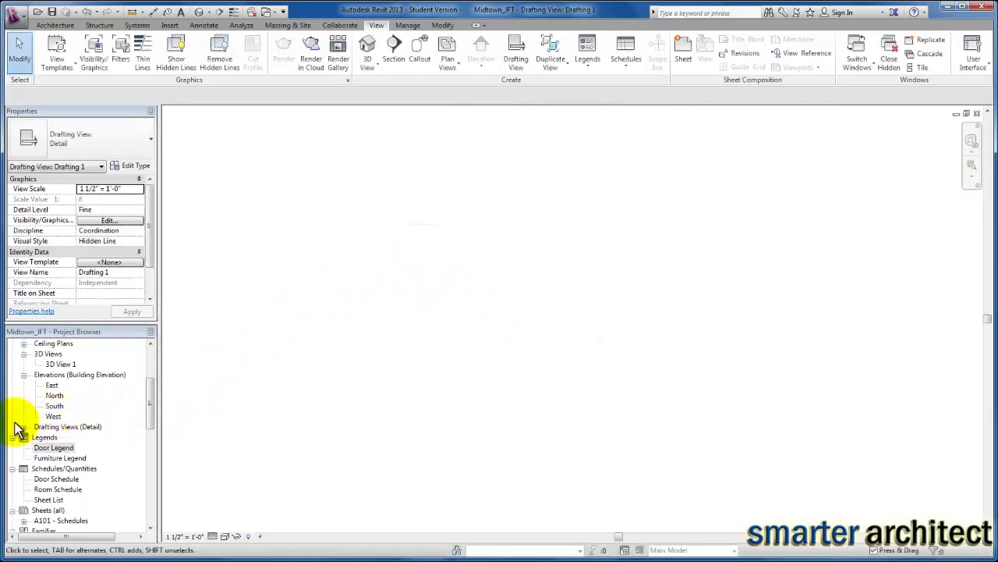
pyautogui.click(39, 447)
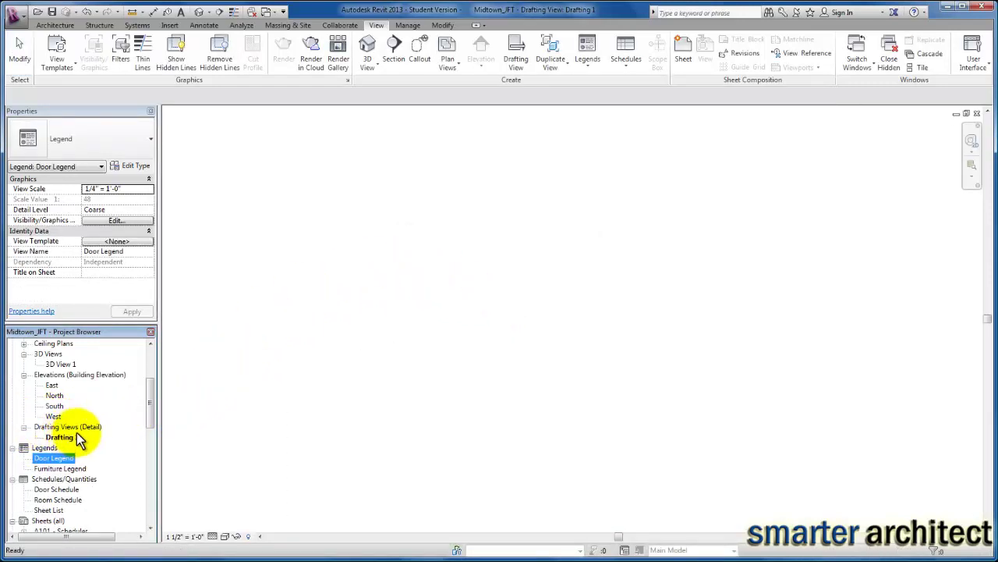
pyautogui.click(203, 25)
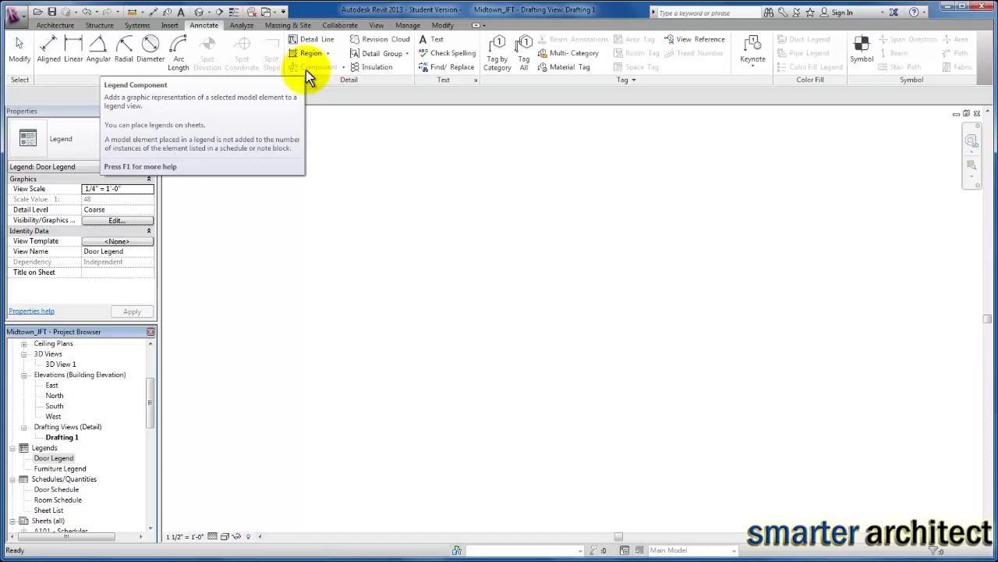
# In the Door Legend view, place a legend component of the Double-Flush 68" x 80" door in Floor Plan view.
pyautogui.doubleClick(66, 458)
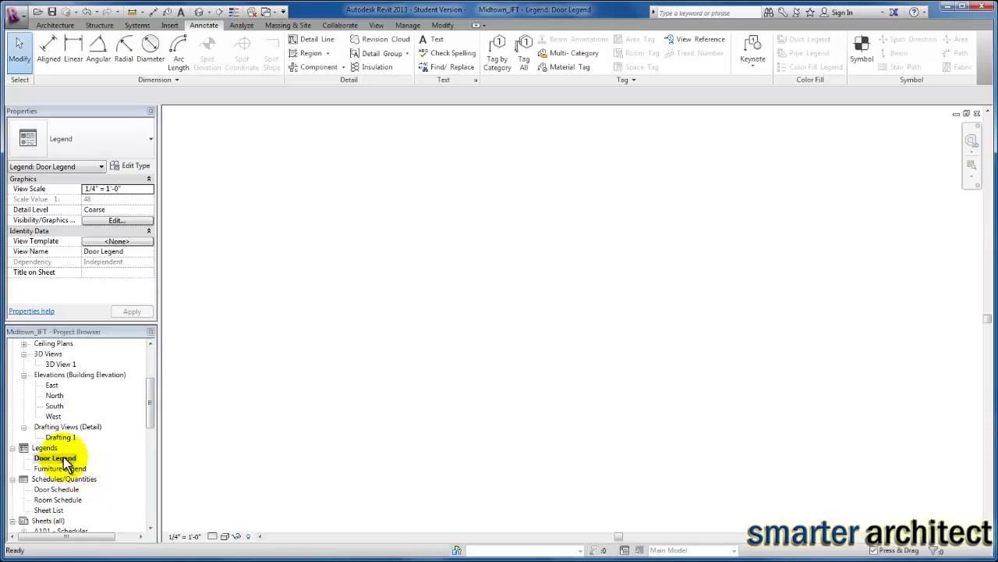
pyautogui.click(345, 68)
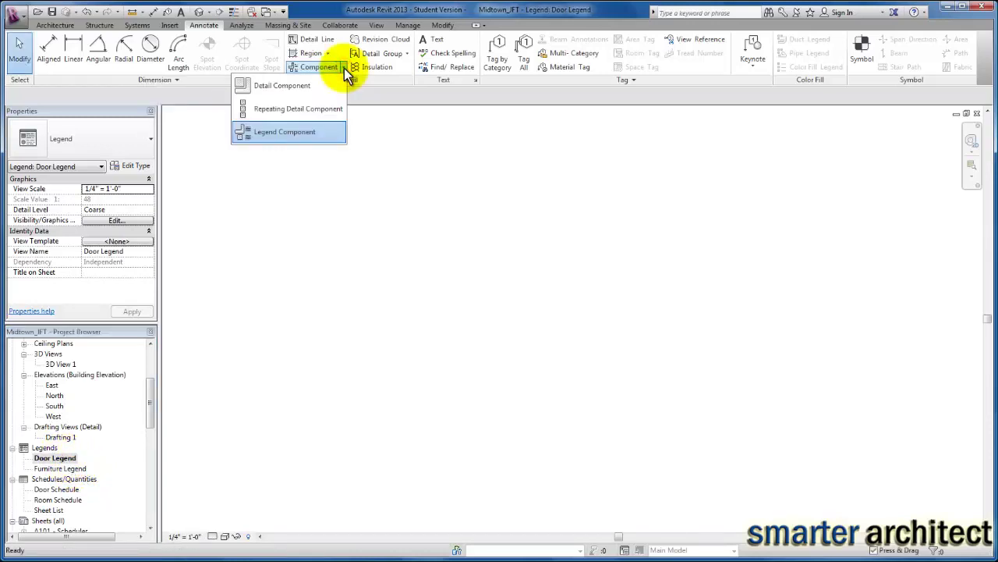
pyautogui.click(302, 135)
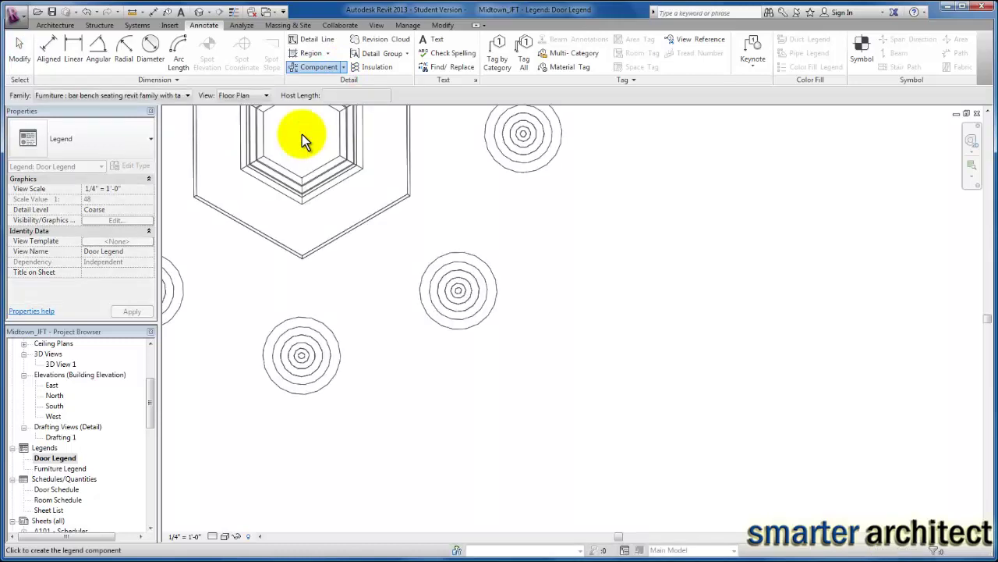
pyautogui.moveTo(323, 117); pyautogui.dragTo(359, 98, button='middle')
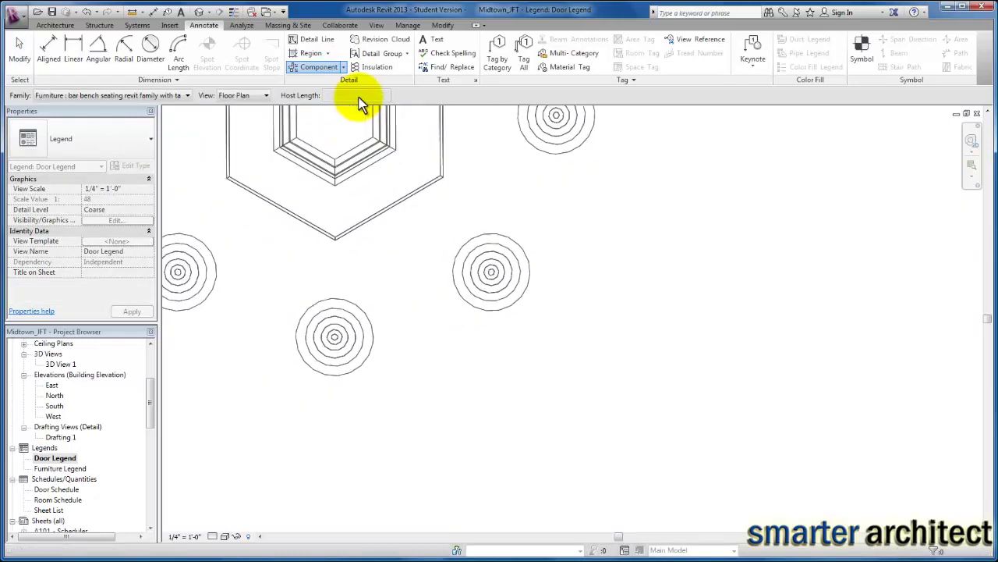
pyautogui.click(188, 96)
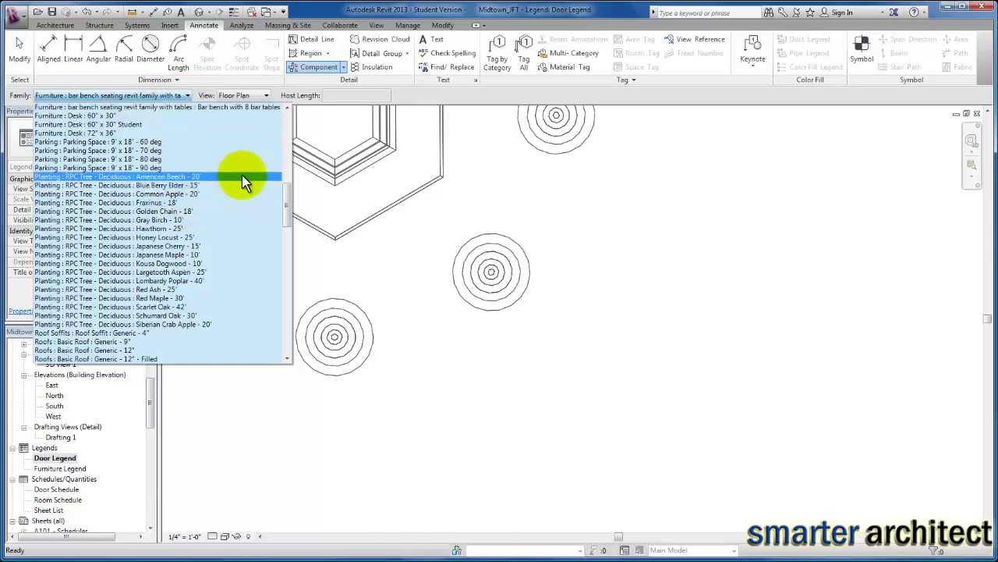
pyautogui.moveTo(285, 208); pyautogui.dragTo(287, 152)
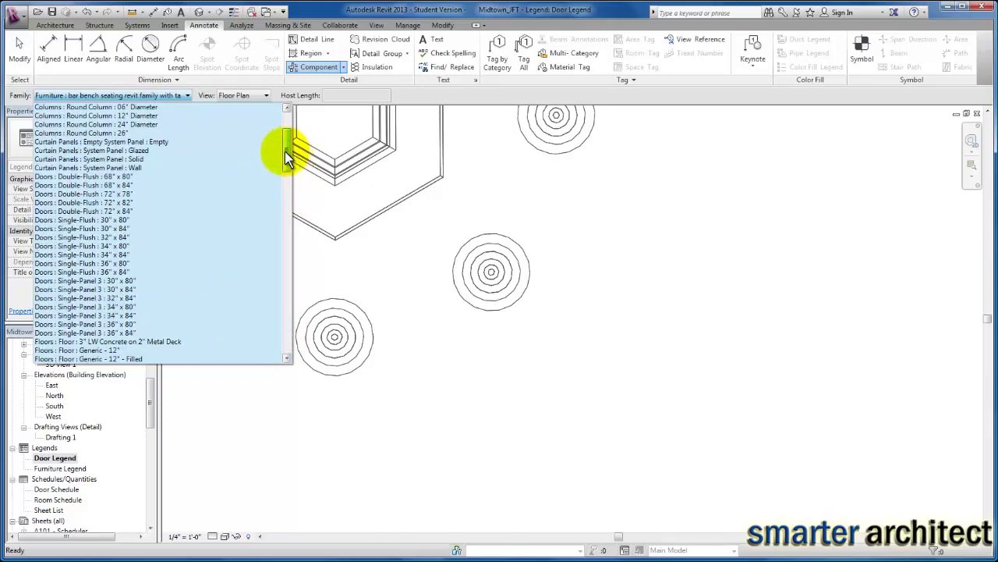
pyautogui.click(124, 177)
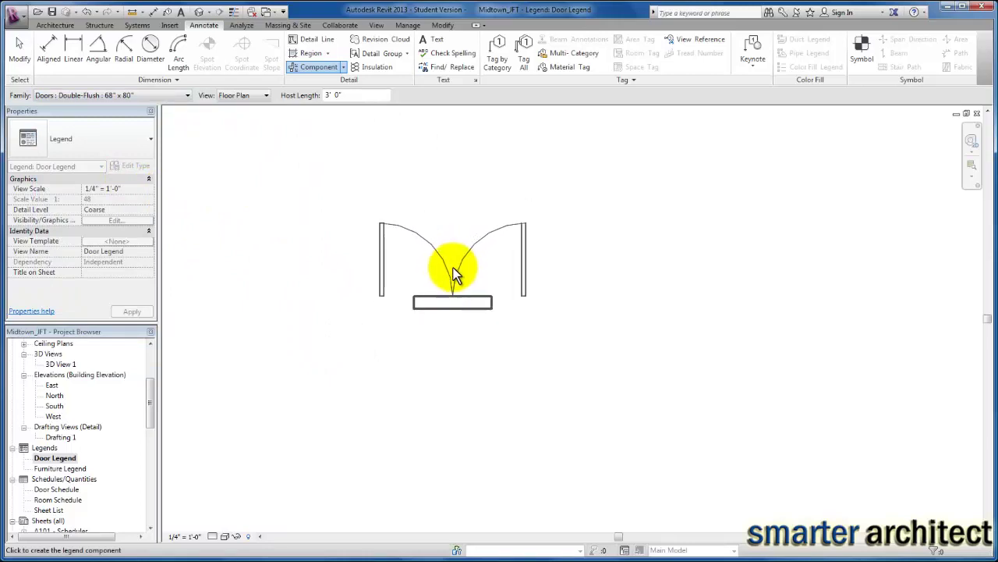
pyautogui.click(453, 268)
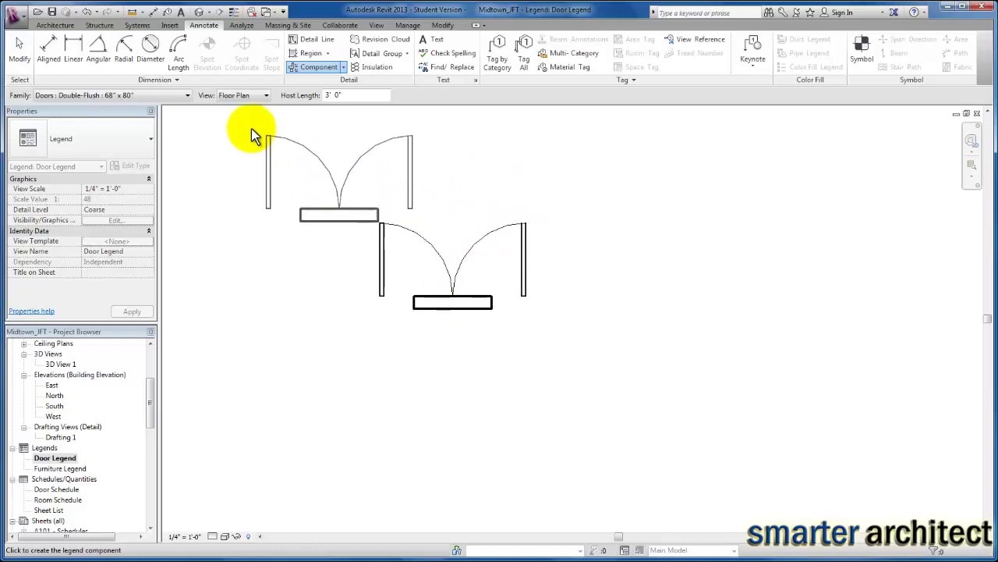
# Place a front elevation of the Double-Flush 68" x 80" door to the right of its floor plan symbol.
pyautogui.click(249, 95)
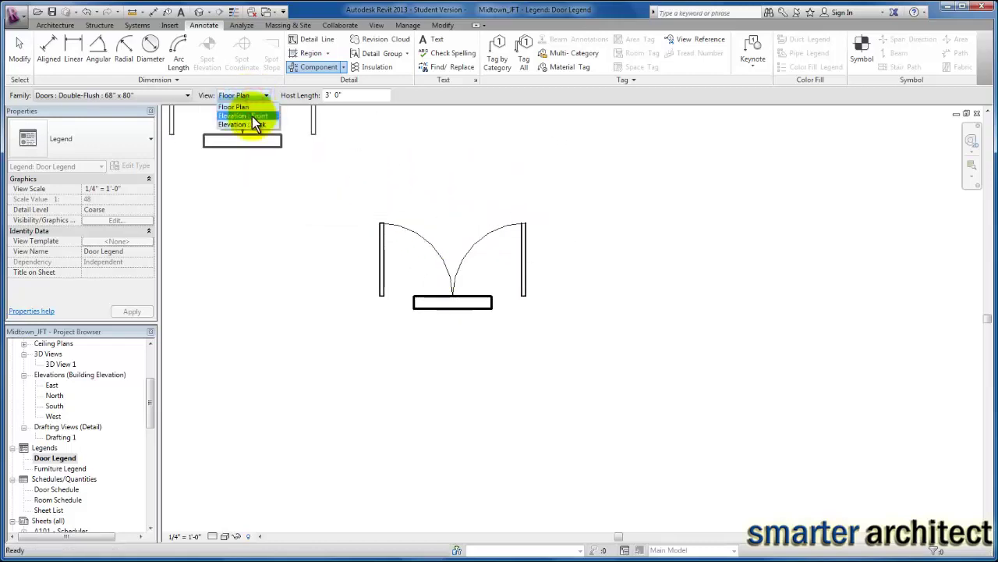
pyautogui.click(252, 117)
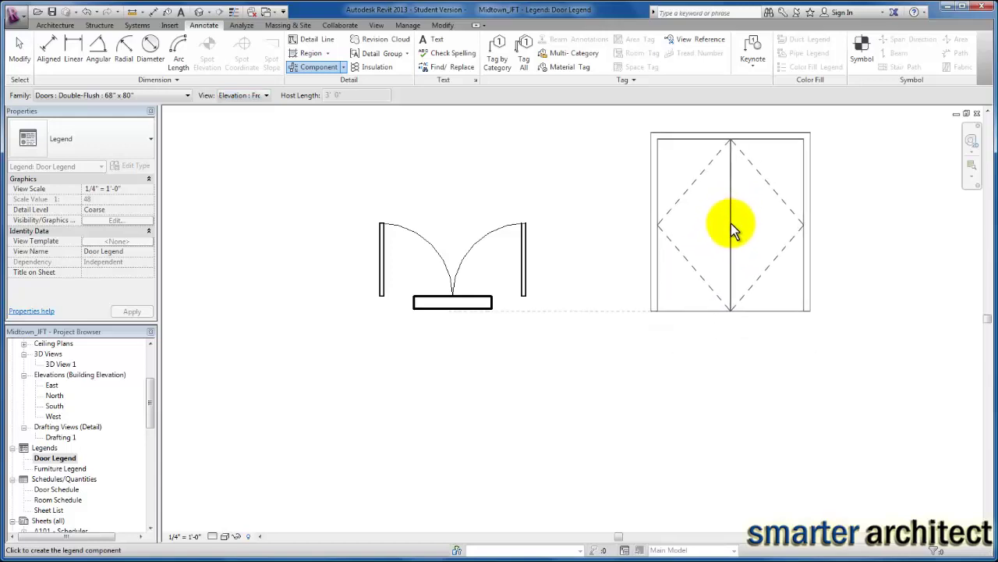
pyautogui.click(745, 225)
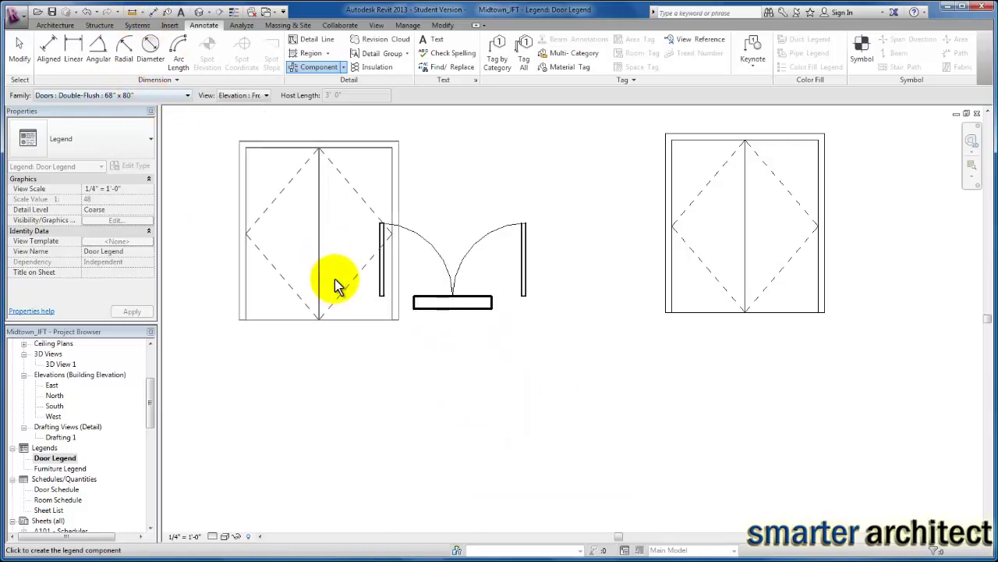
# Place a front elevation of the Single-Flush 32" x 84" door directly below the double-door elevation.
pyautogui.scroll(-3, 343, 291)
pyautogui.moveTo(319, 278); pyautogui.dragTo(361, 259, button='middle')
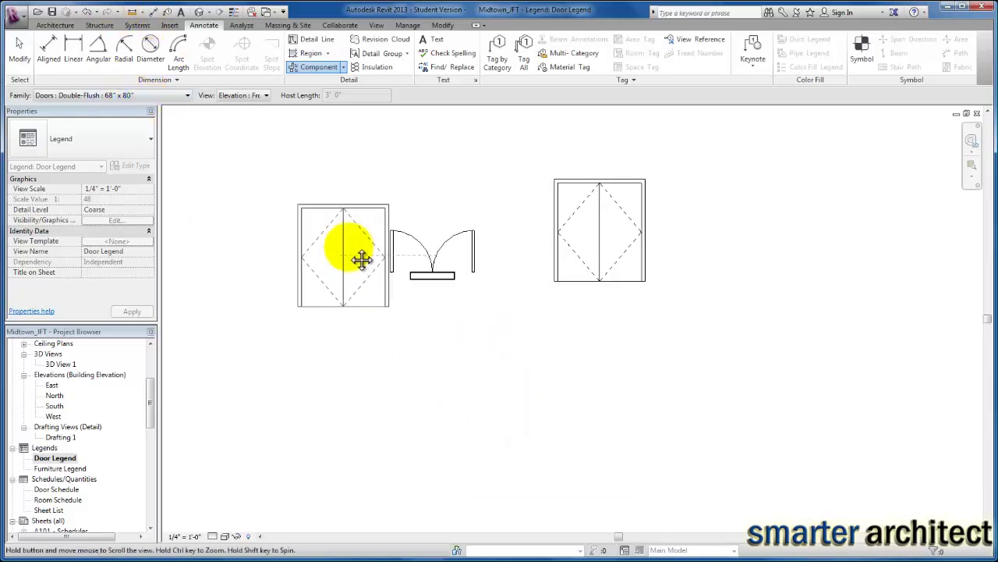
pyautogui.click(180, 96)
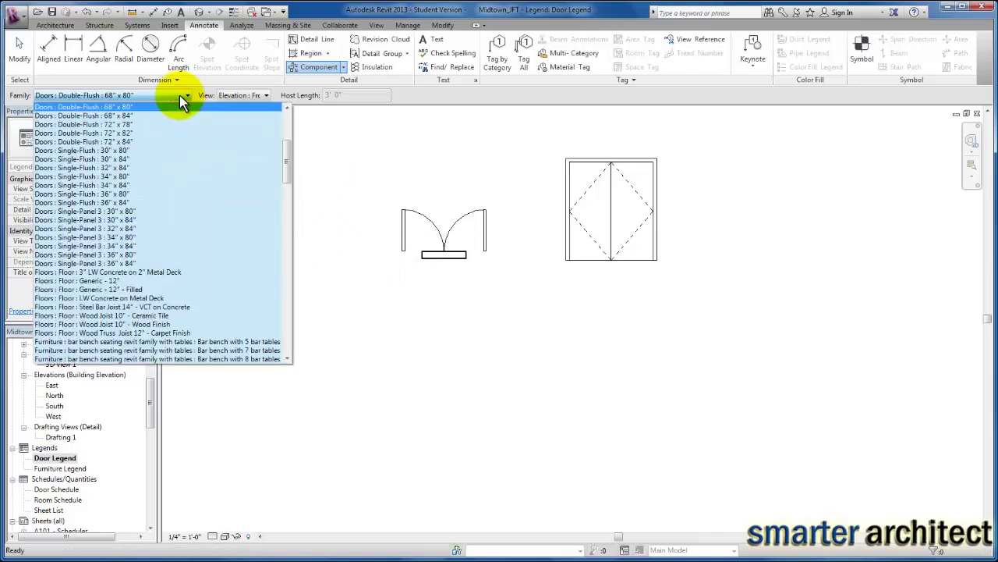
pyautogui.click(119, 167)
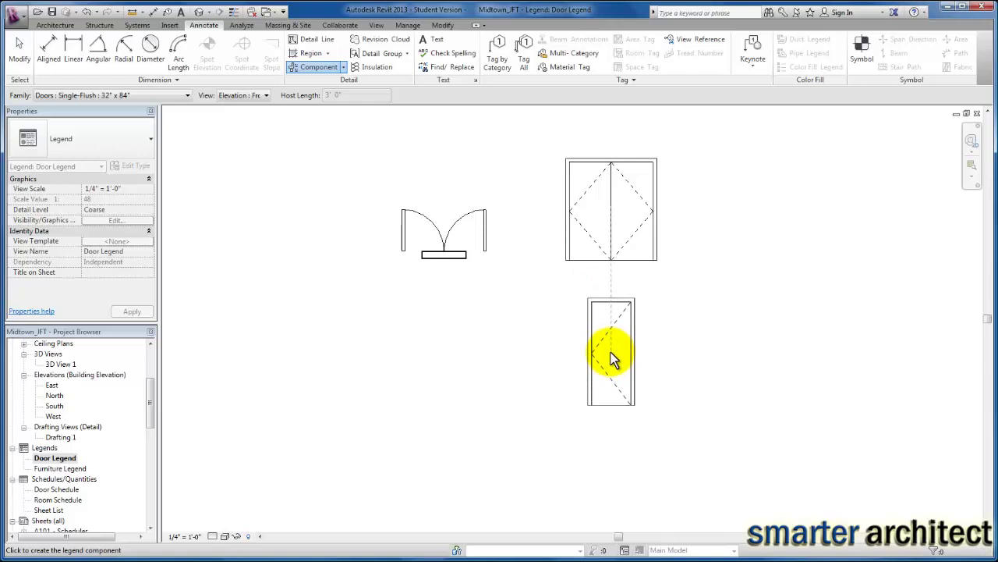
pyautogui.click(612, 355)
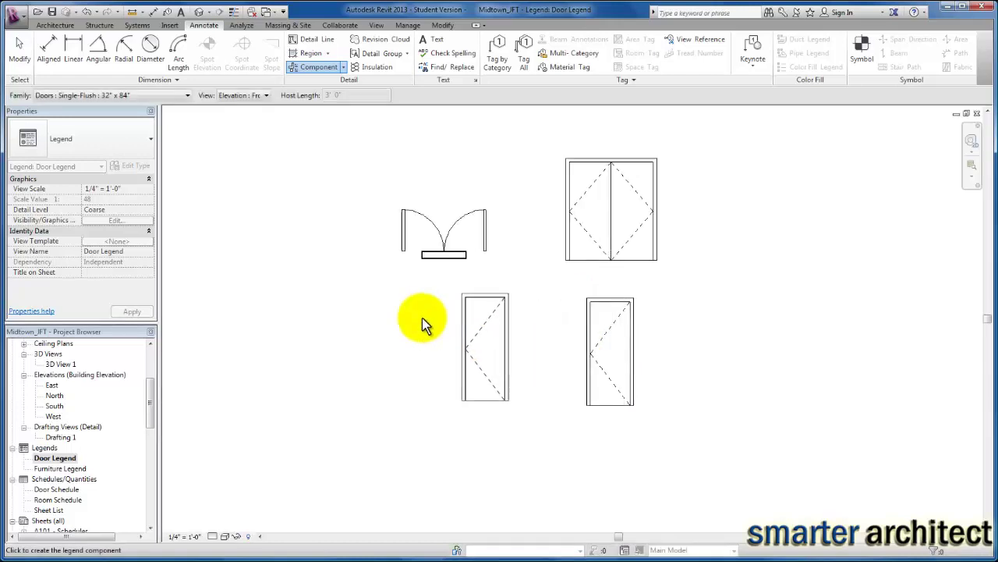
# Place a Floor Plan legend component of the Single-Flush 32" x 84" door directly below the double-door plan symbol.
pyautogui.click(262, 96)
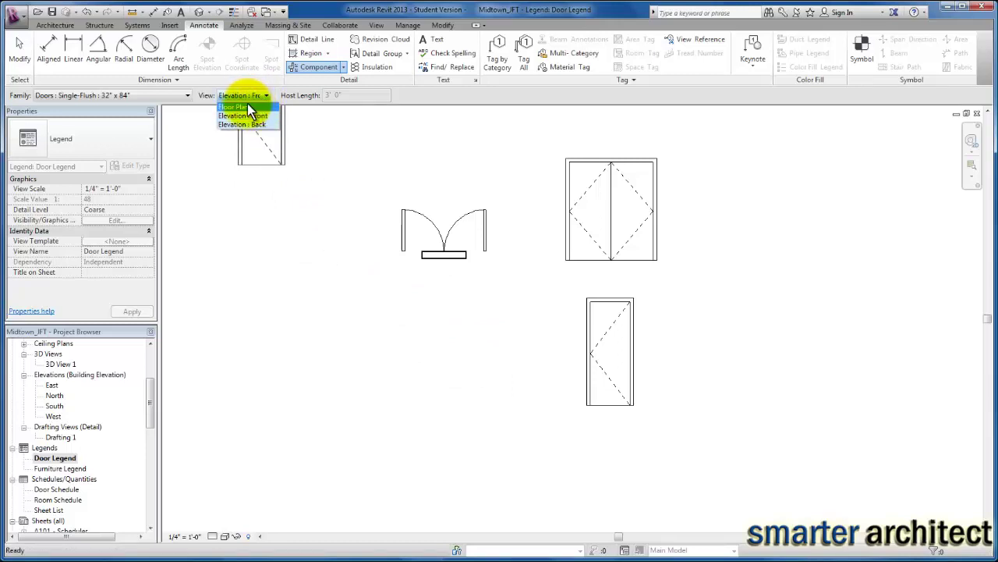
pyautogui.click(241, 107)
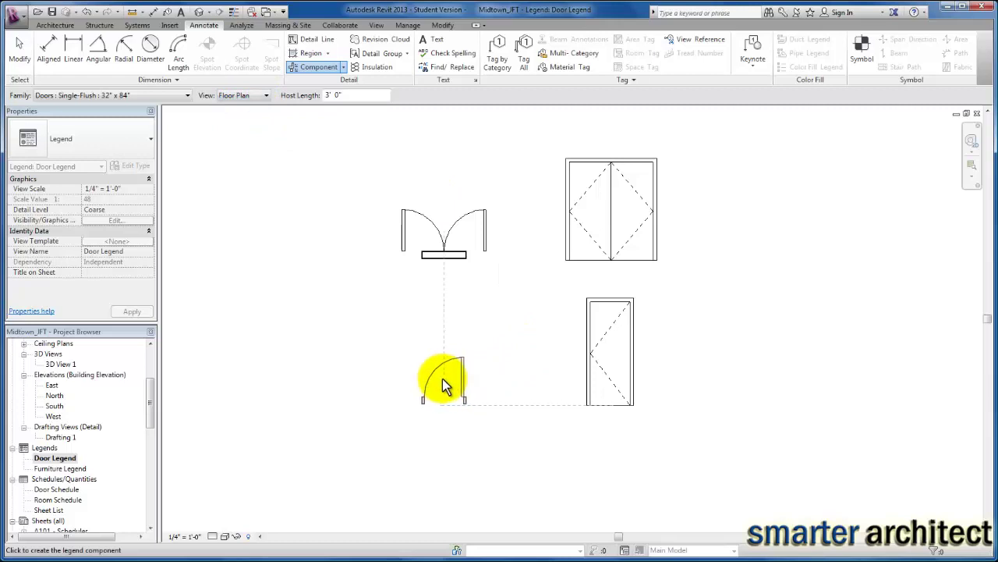
pyautogui.click(442, 382)
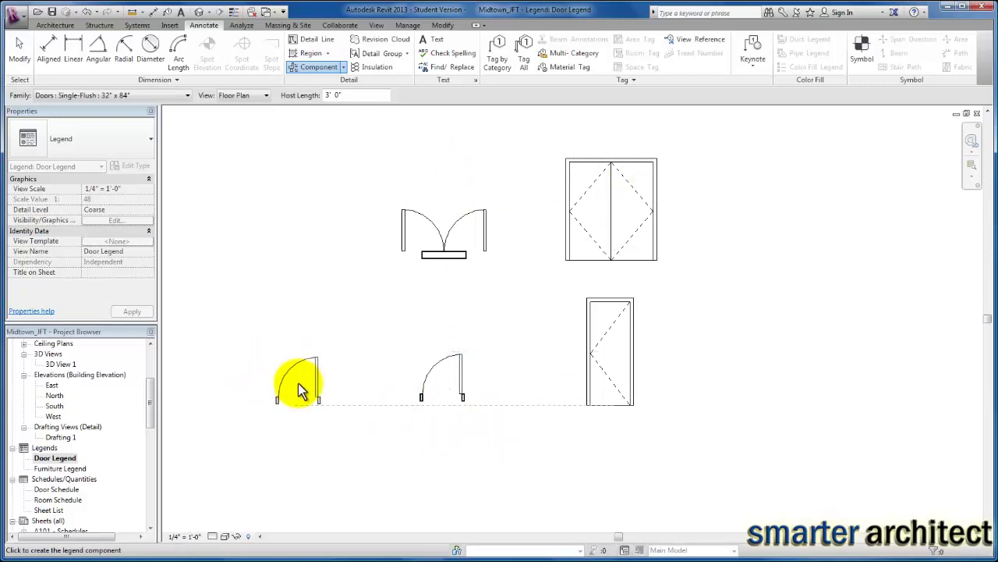
# Add a wrapped text note reading "Door Type A" to the left of the double-door plan symbol.
pyautogui.click(436, 39)
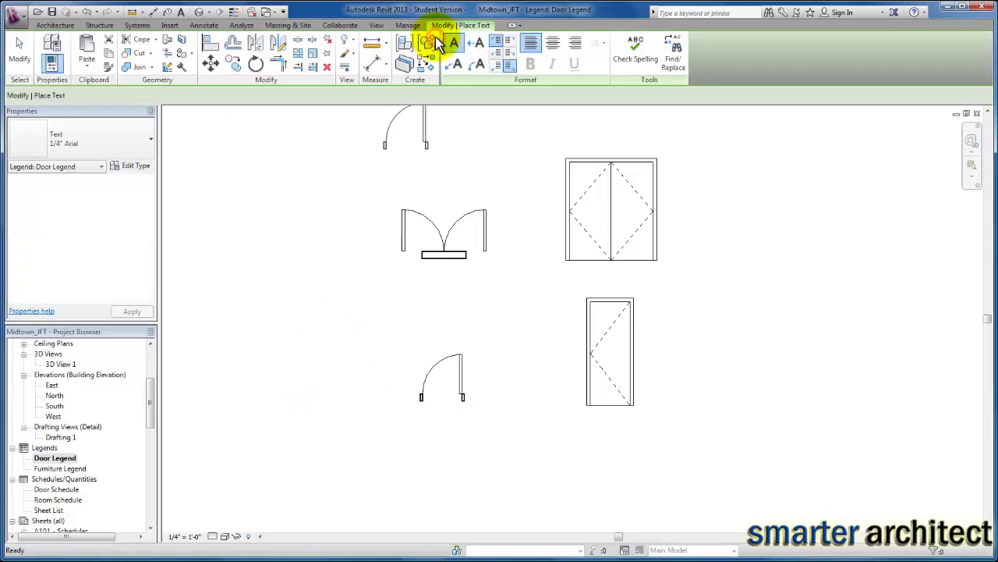
pyautogui.moveTo(277, 221); pyautogui.dragTo(366, 247)
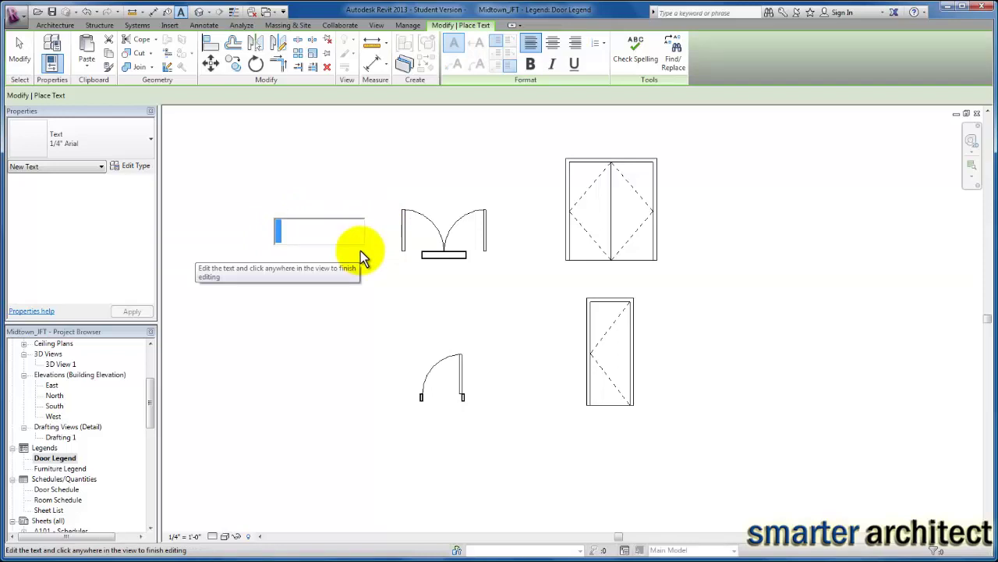
pyautogui.write('Door')
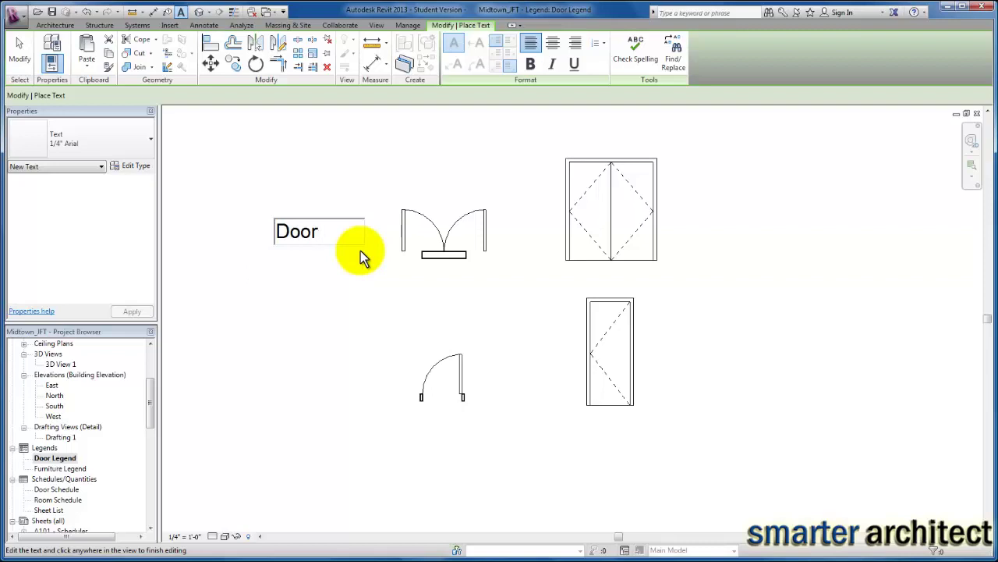
pyautogui.write(' Type A')
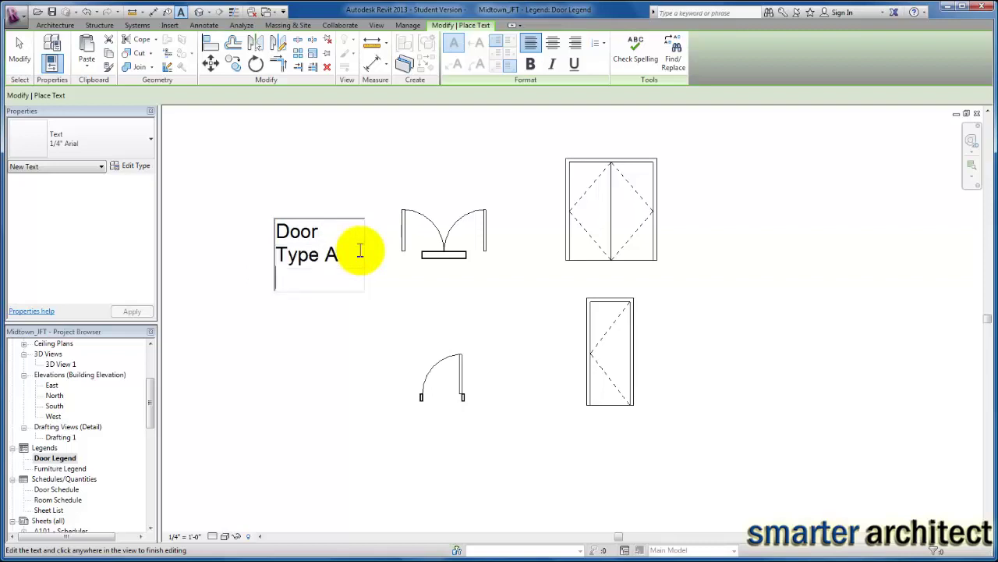
pyautogui.press('BackSpace')
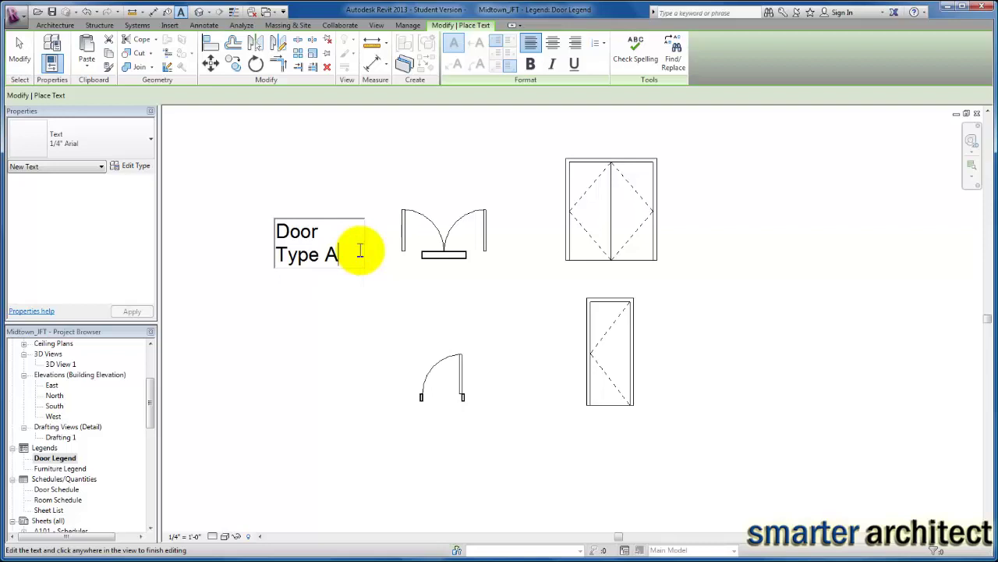
pyautogui.click(411, 306)
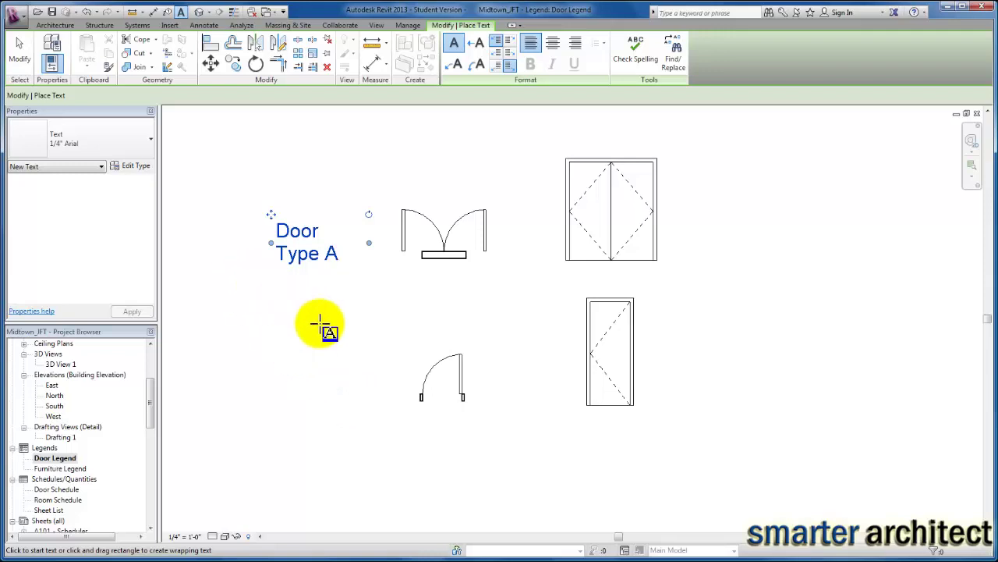
# Add aligned dimensions for the double-door elevation's overall height on its right side and overall width below it.
pyautogui.click(206, 26)
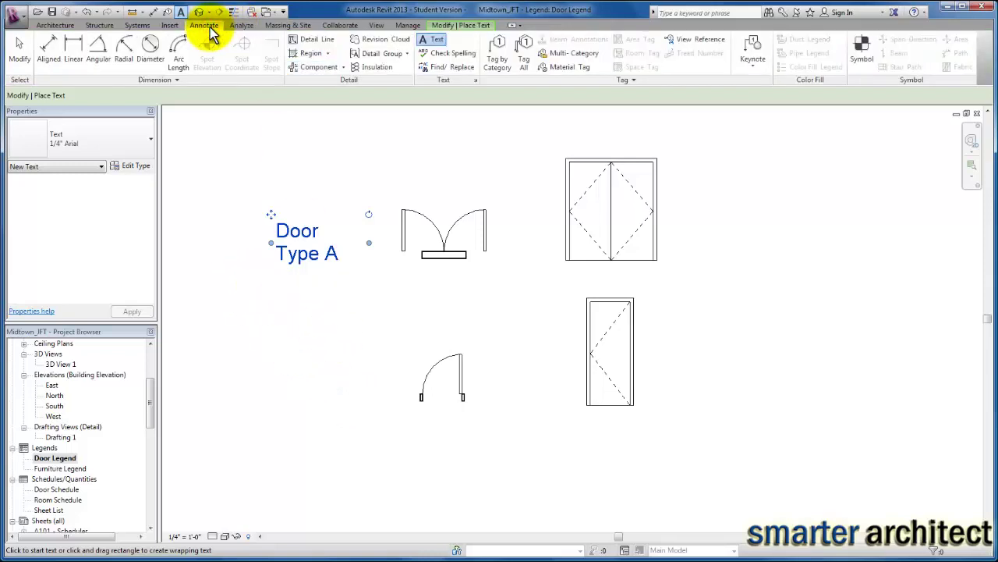
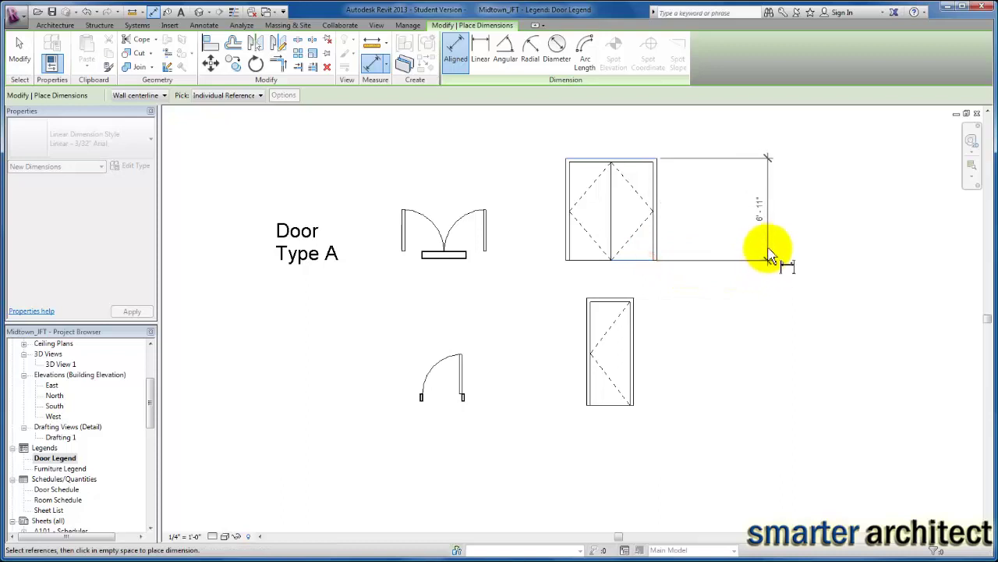
pyautogui.click(763, 236)
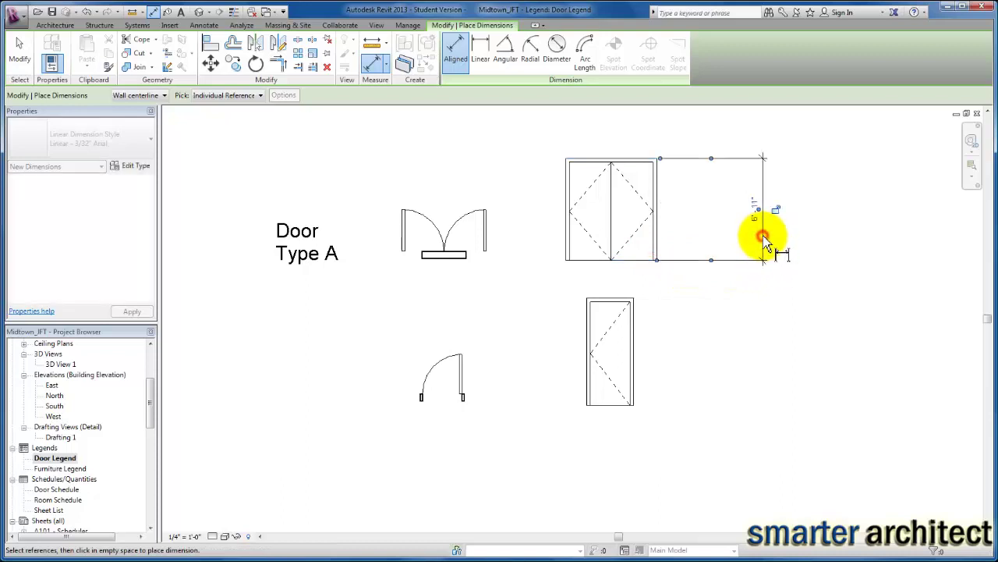
pyautogui.click(570, 173)
pyautogui.click(659, 188)
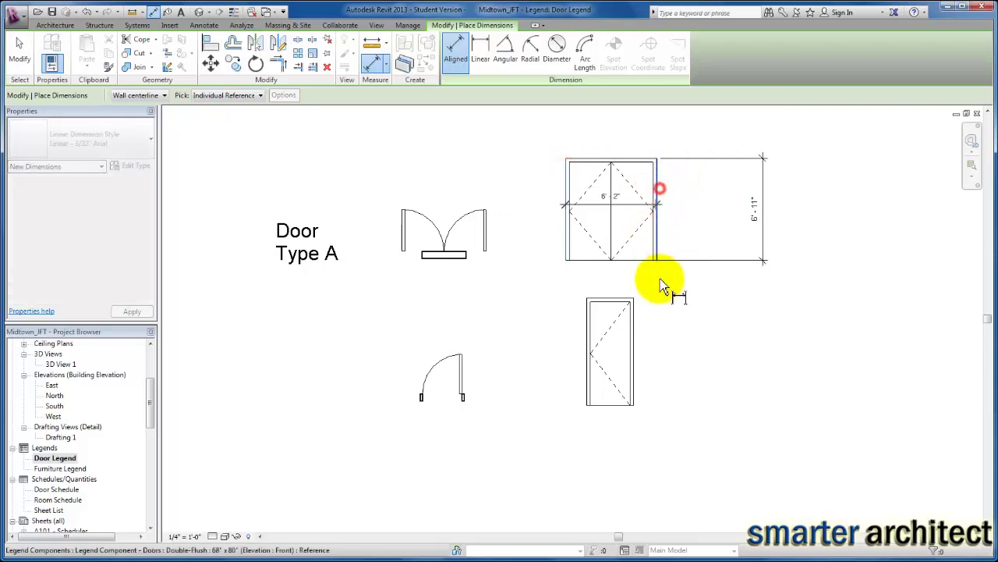
pyautogui.click(660, 283)
# Dimension the single-door elevation's overall height, aligned with the double door's height dimension, and its overall width below the door.
pyautogui.scroll(2, 660, 283)
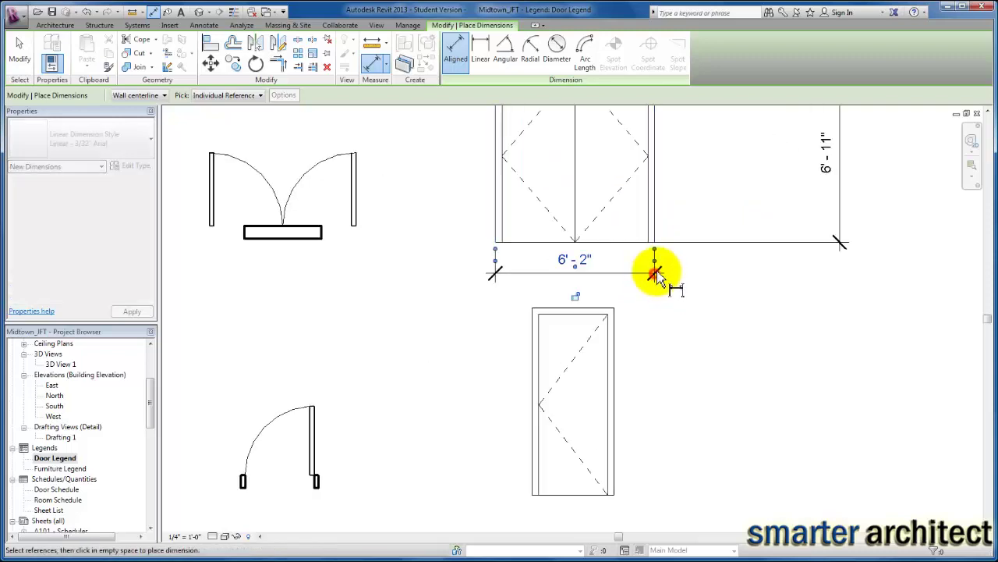
pyautogui.scroll(-2, 658, 277)
pyautogui.click(621, 302)
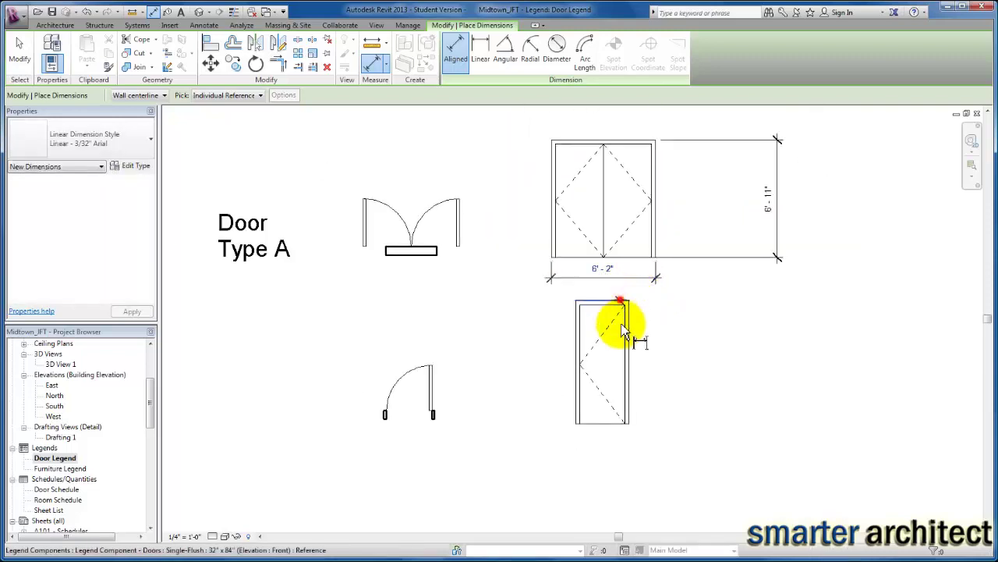
pyautogui.click(619, 424)
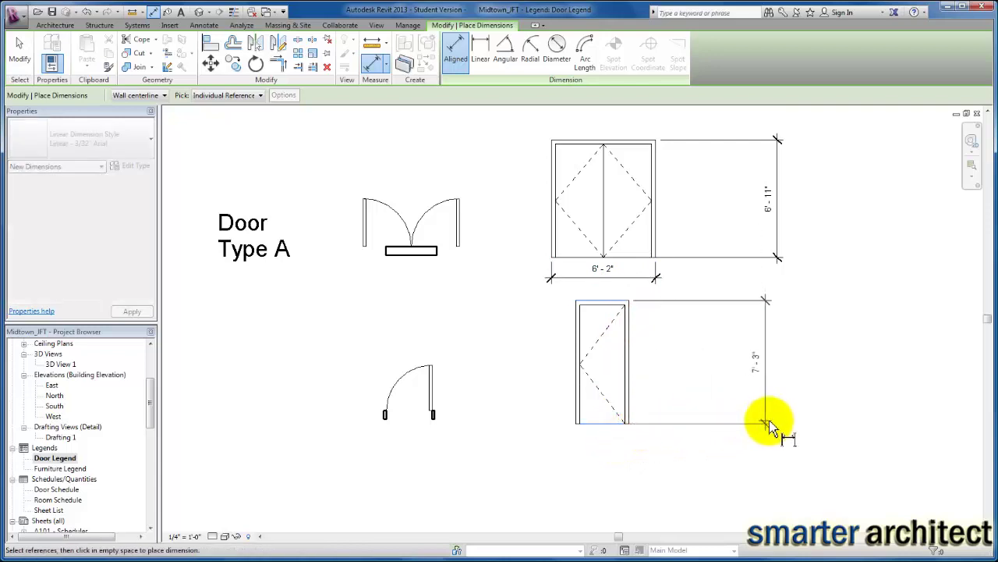
pyautogui.click(777, 424)
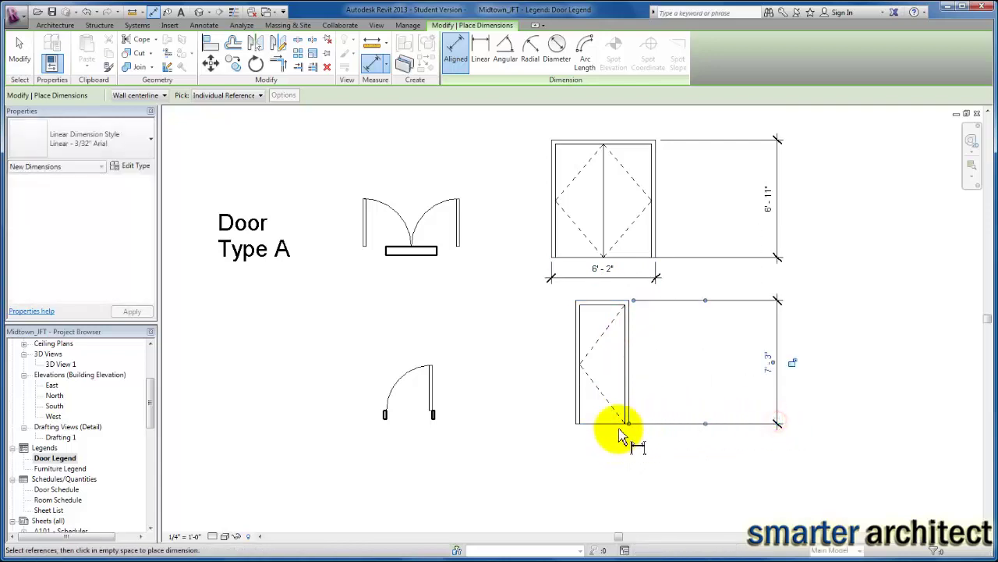
pyautogui.click(576, 413)
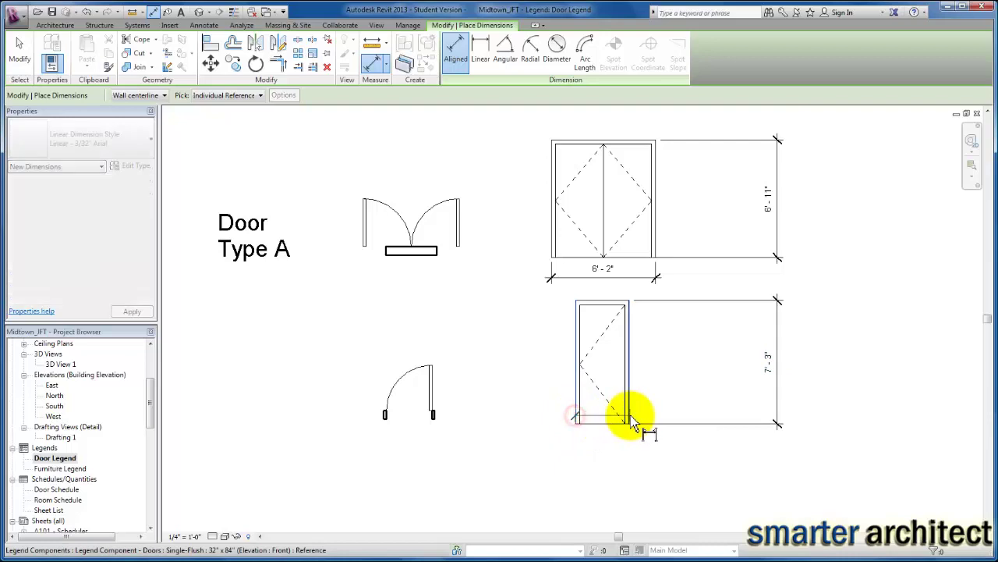
pyautogui.click(631, 416)
pyautogui.moveTo(607, 466); pyautogui.dragTo(613, 408, button='middle')
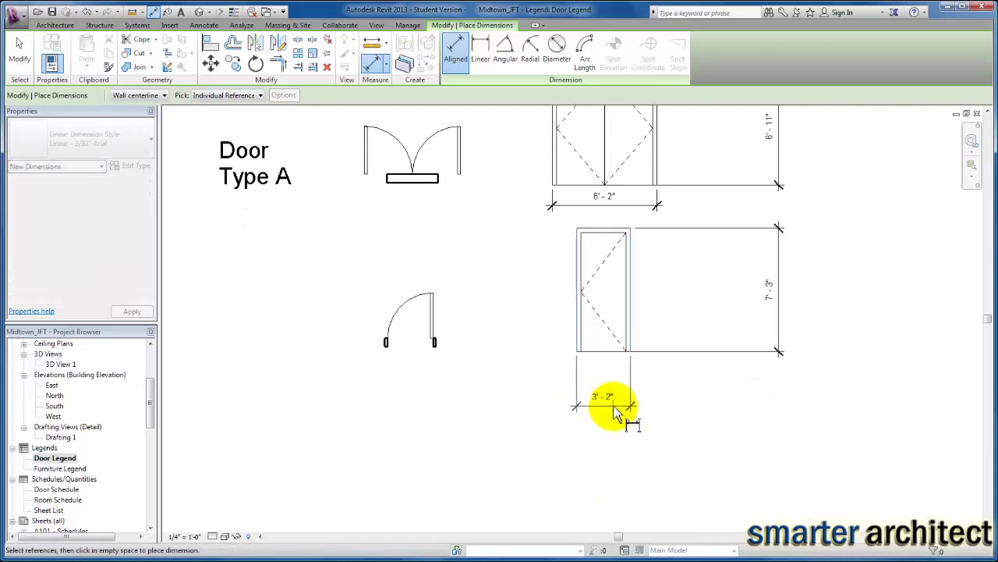
pyautogui.click(615, 406)
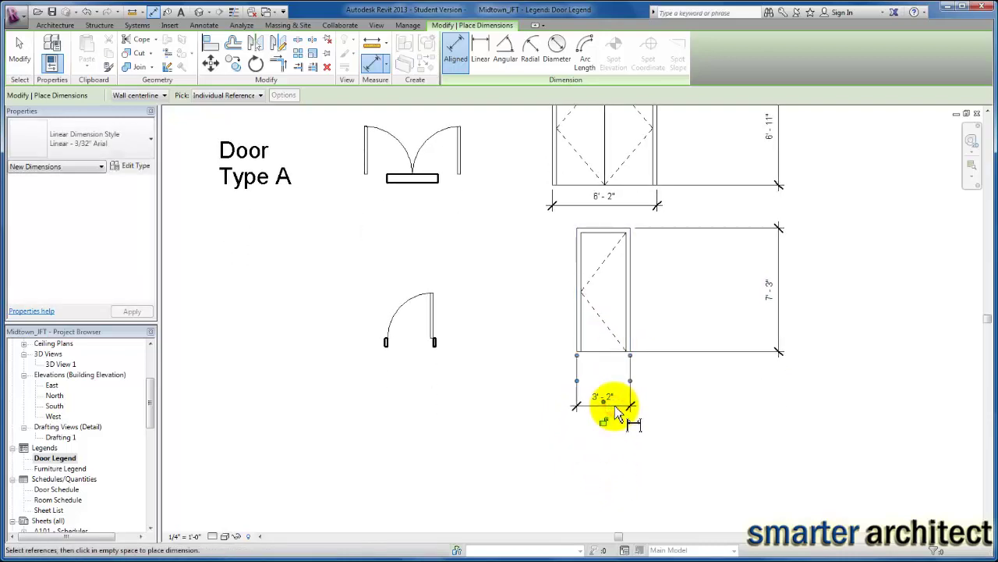
# Draw a horizontal Wide Lines detail line about 17'-3" long from the double-door elevation's bottom-left corner past its height dimension.
pyautogui.scroll(-2, 587, 403)
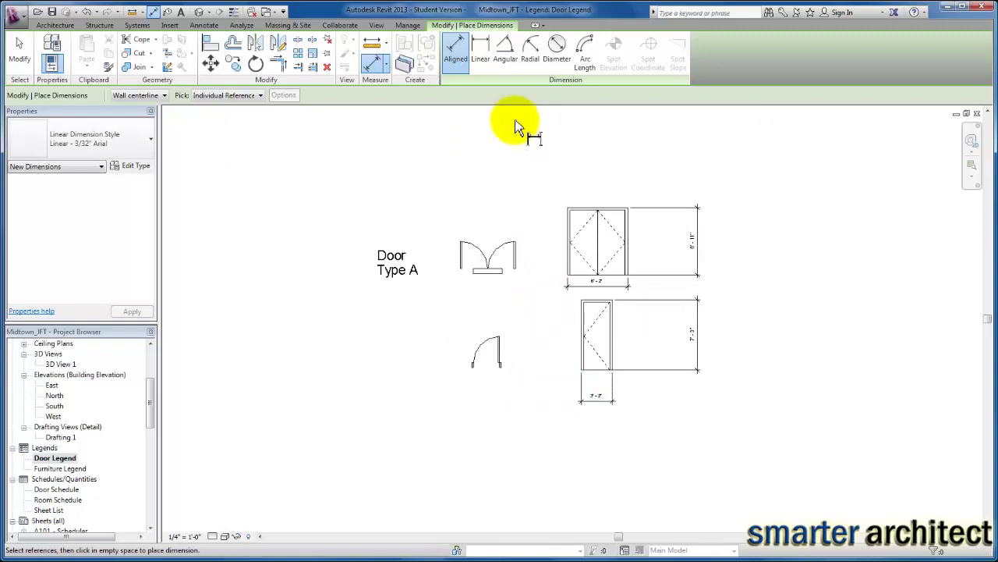
pyautogui.click(204, 26)
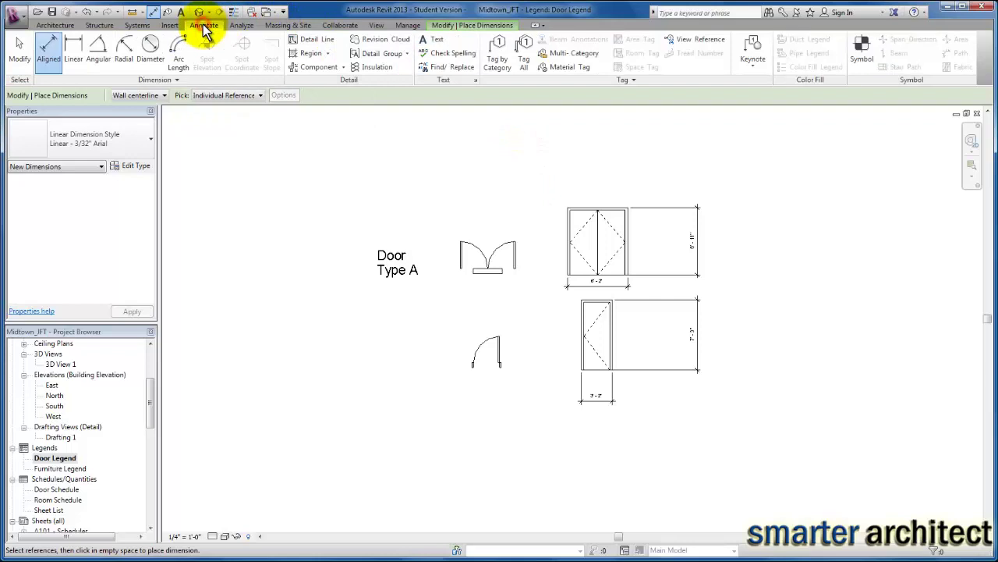
pyautogui.click(318, 47)
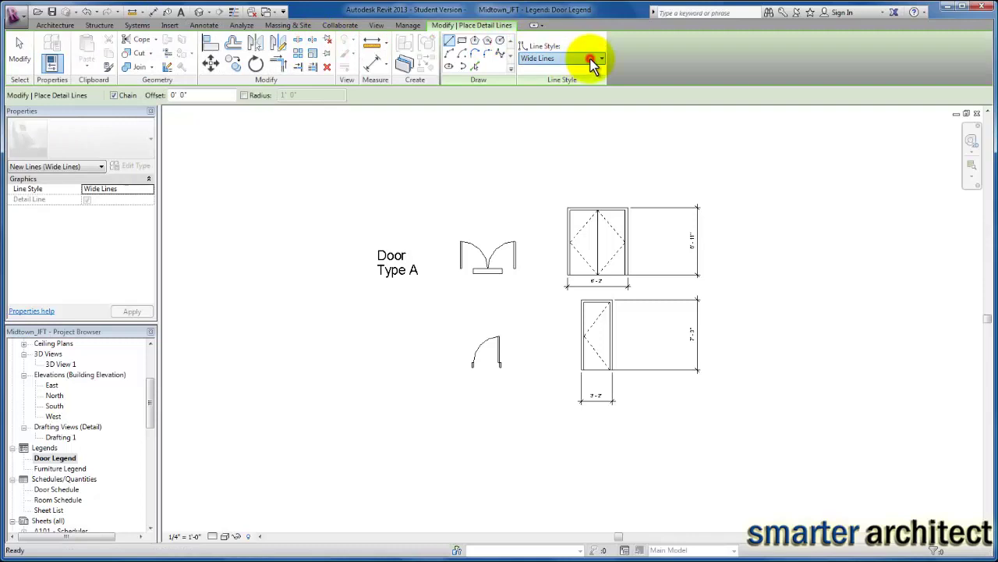
pyautogui.click(593, 61)
pyautogui.click(556, 182)
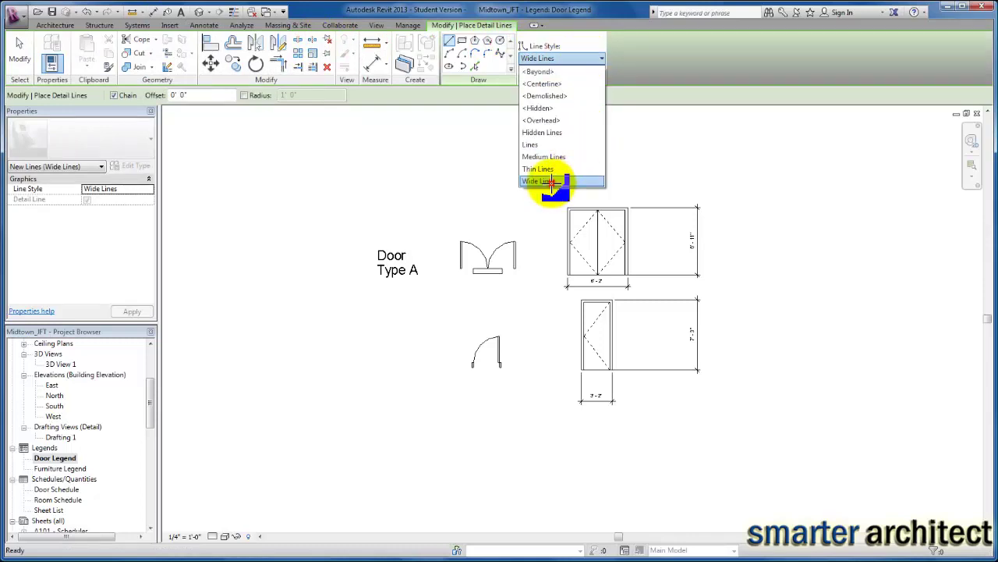
pyautogui.scroll(3, 569, 277)
pyautogui.click(568, 274)
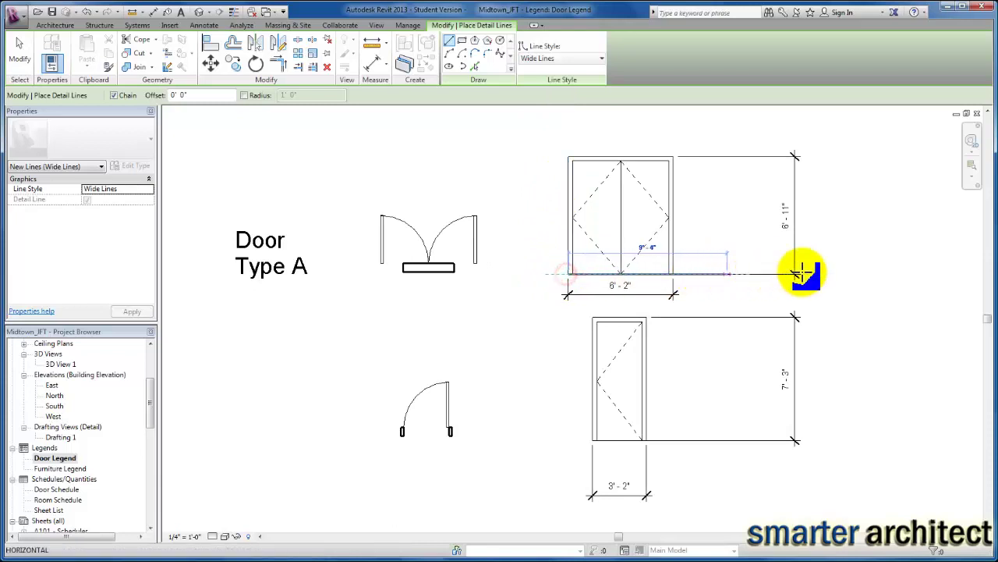
pyautogui.click(859, 274)
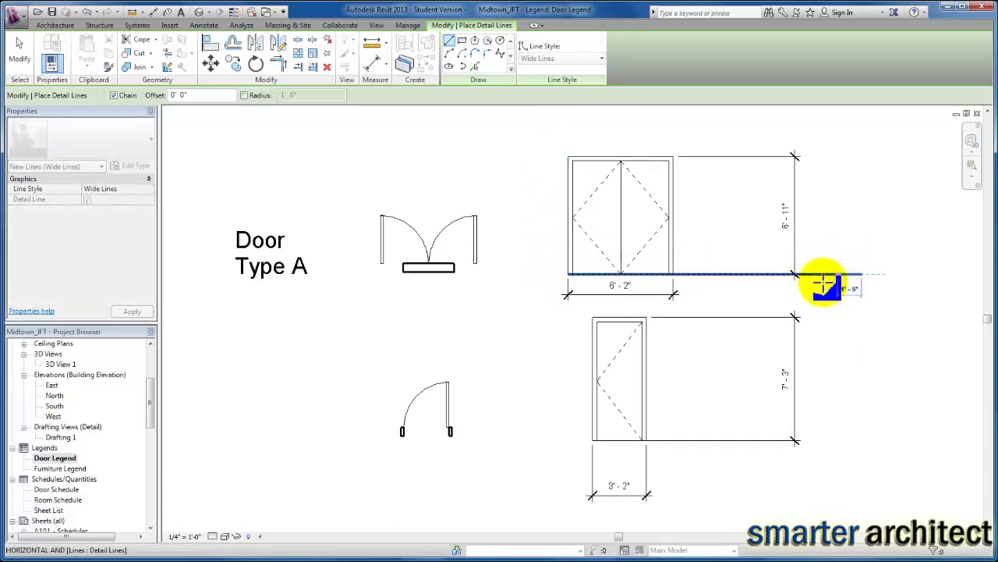
pyautogui.press('Escape')
pyautogui.press('Escape')
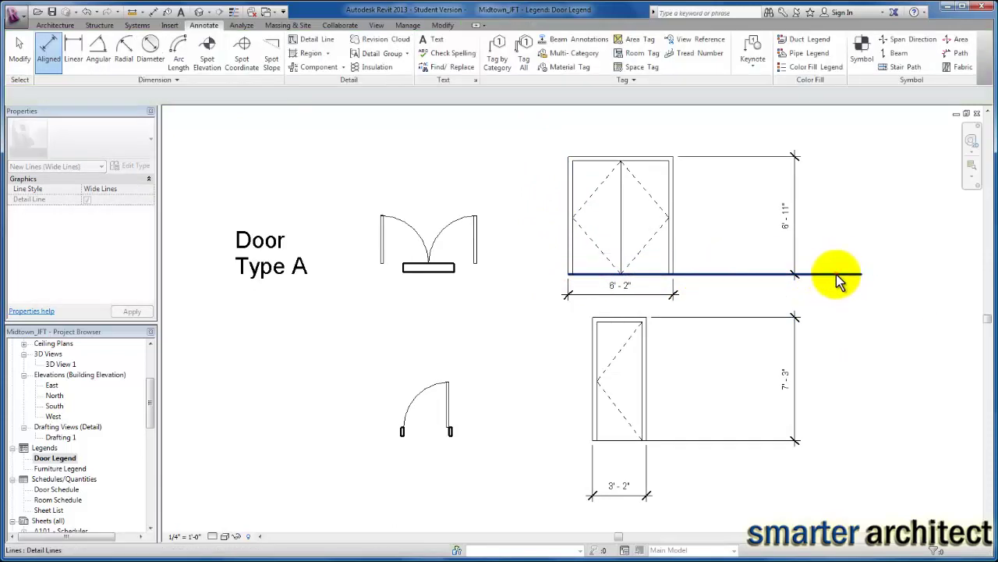
# Stretch the left end of the double door's ground line beyond the frame to a total length of about 20'-9".
pyautogui.click(572, 275)
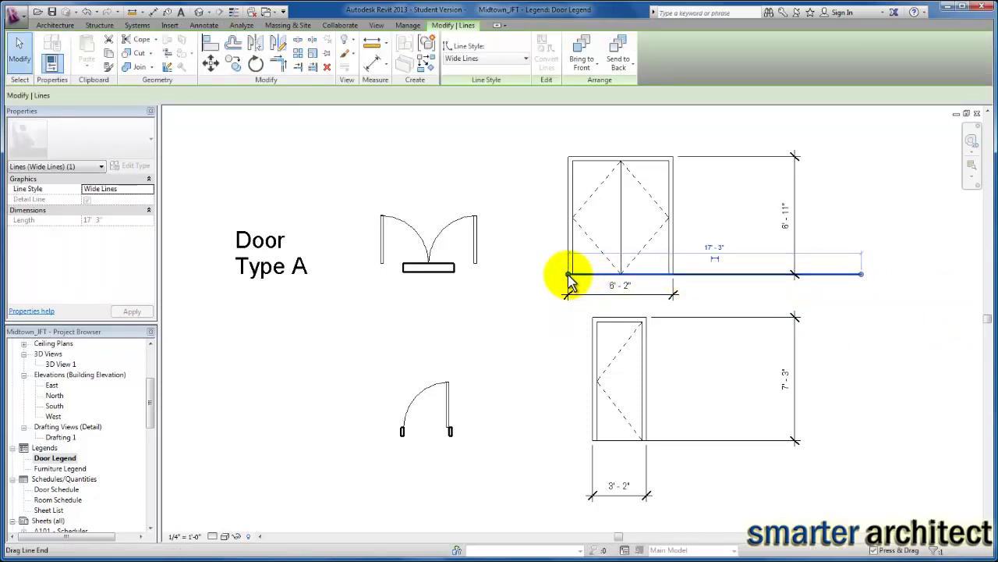
pyautogui.moveTo(570, 281); pyautogui.dragTo(509, 275)
pyautogui.click(888, 330)
pyautogui.scroll(-3, 687, 344)
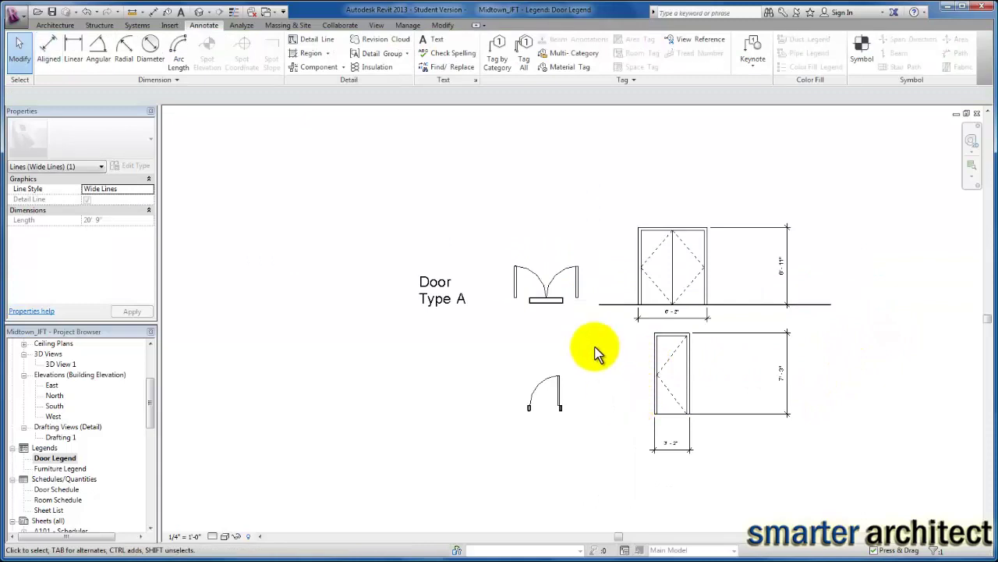
# Draw a horizontal Wide Lines detail line about 16'-1" long from the single-door elevation's bottom-left corner past its height dimension.
pyautogui.scroll(3, 608, 355)
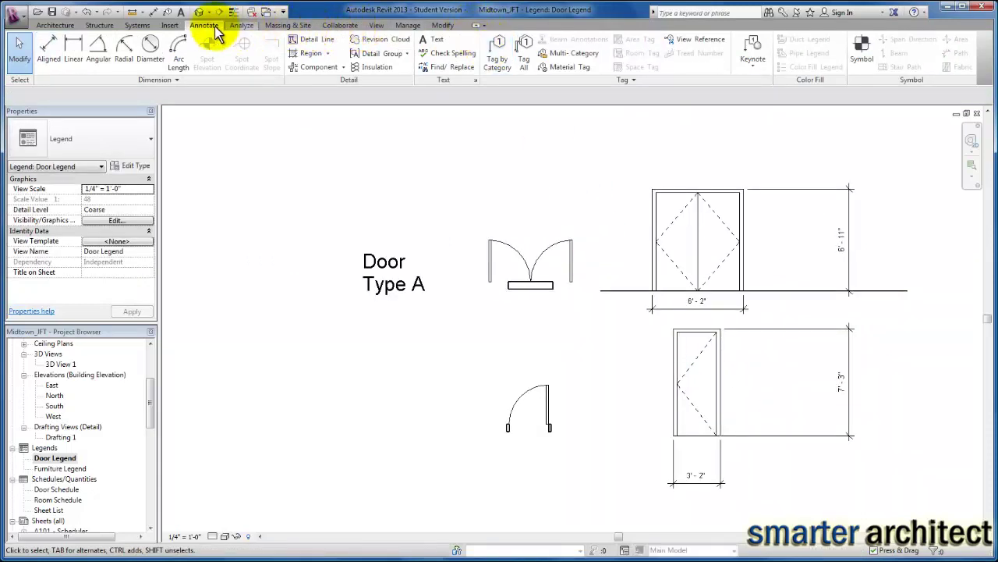
pyautogui.click(314, 40)
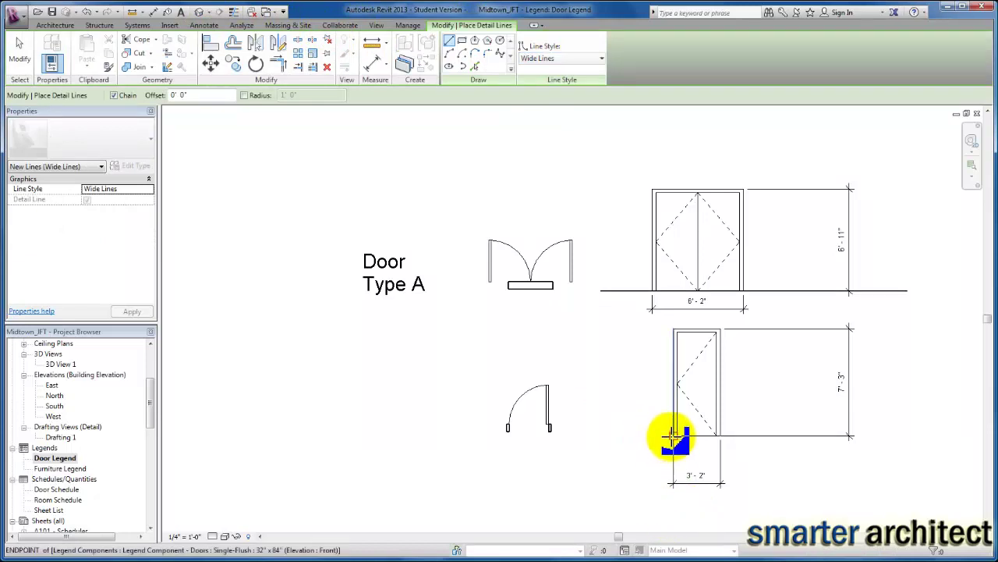
pyautogui.click(672, 436)
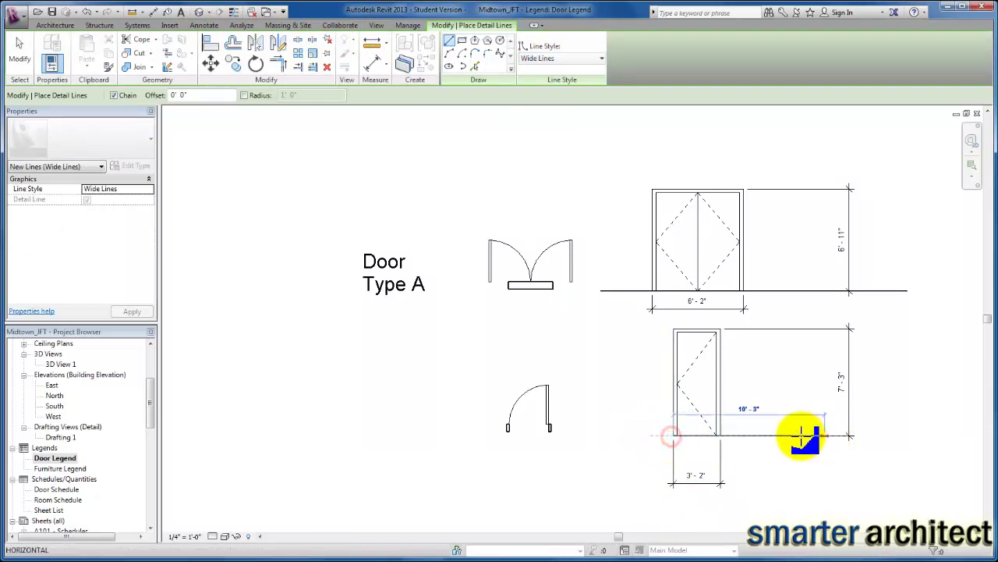
pyautogui.click(906, 436)
pyautogui.press('Escape')
pyautogui.press('Escape')
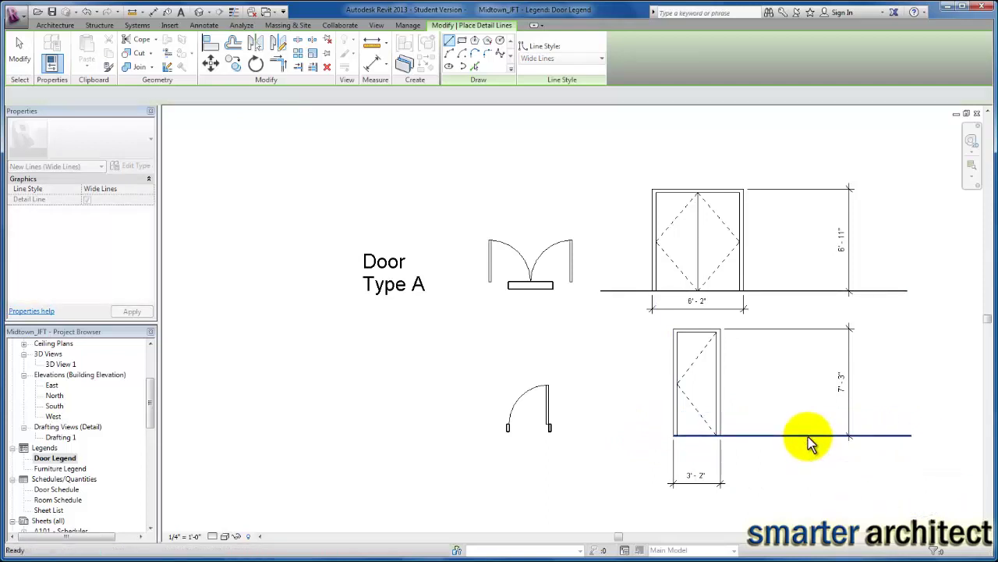
# Stretch the left end of the single door's ground line beyond the frame, roughly level with the upper ground line's left end.
pyautogui.click(751, 437)
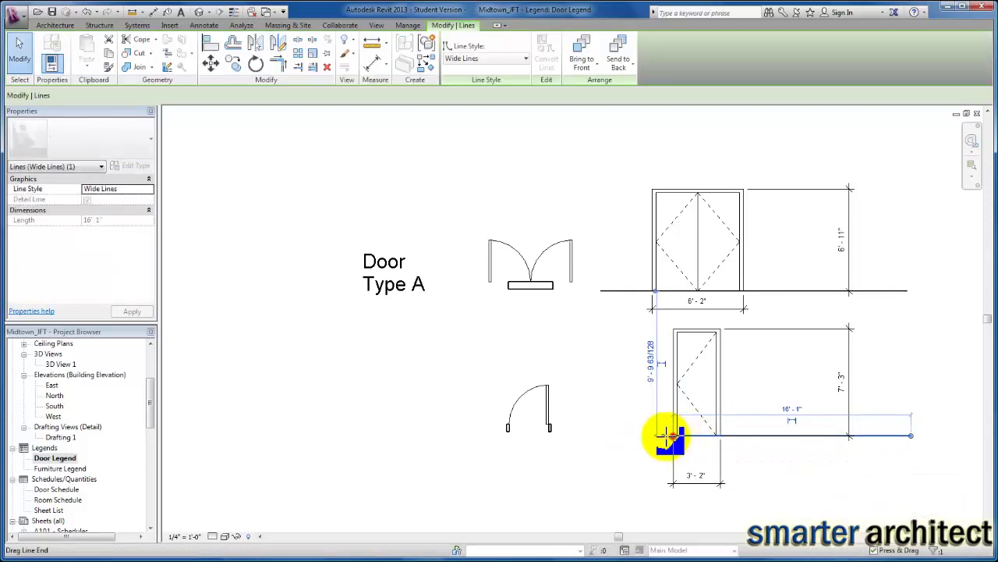
pyautogui.moveTo(670, 437)
pyautogui.mouseDown()
pyautogui.moveTo(597, 435)
pyautogui.moveTo(598, 444)
pyautogui.mouseUp()
pyautogui.click(598, 474)
pyautogui.scroll(-2, 624, 461)
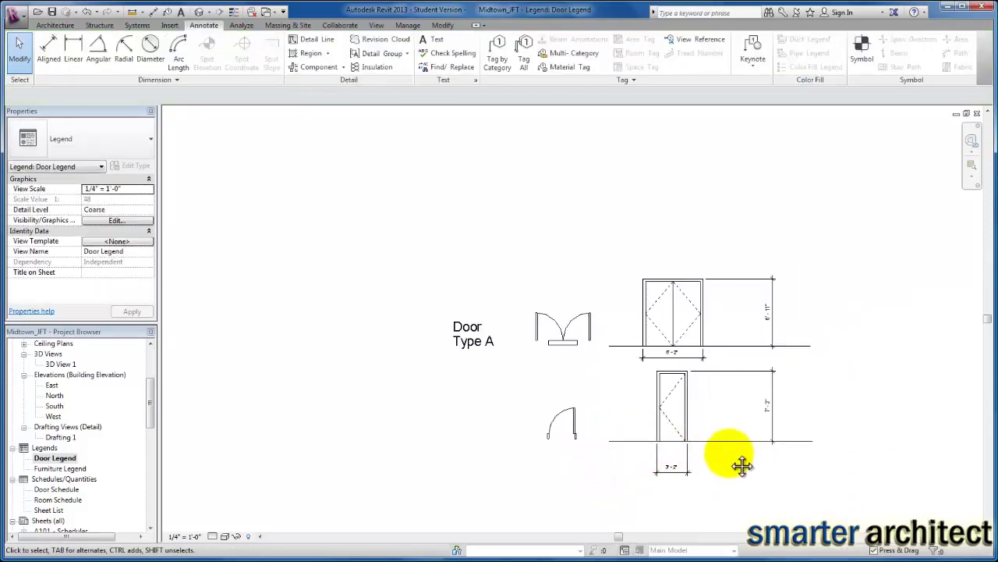
pyautogui.moveTo(741, 466); pyautogui.dragTo(731, 420, button='middle')
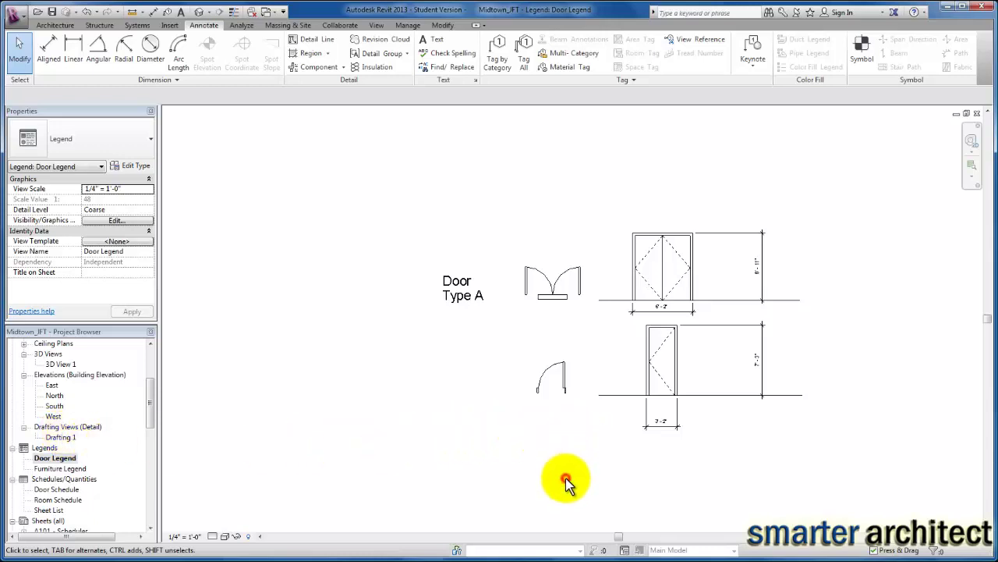
pyautogui.scroll(1, 577, 304)
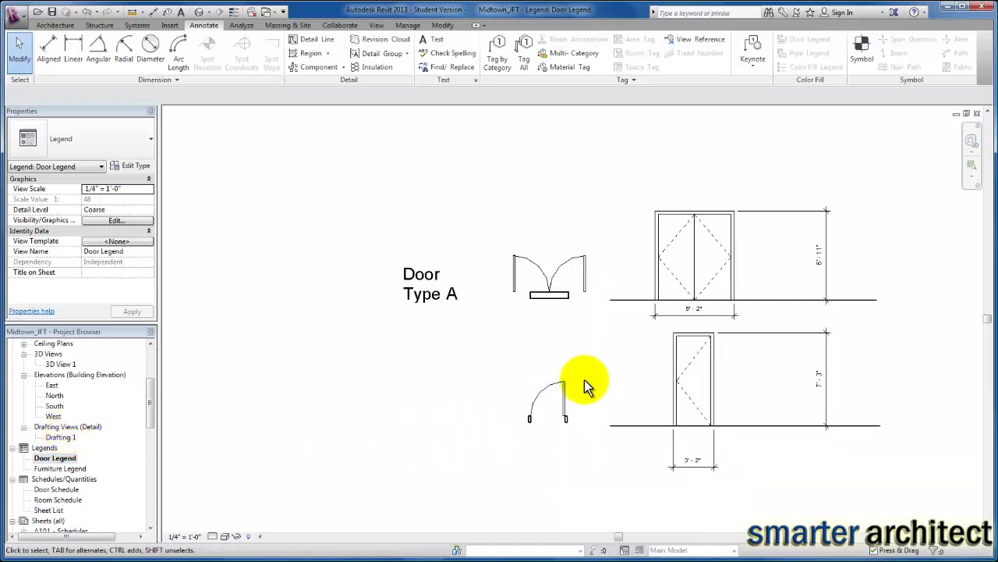
pyautogui.scroll(1, 586, 387)
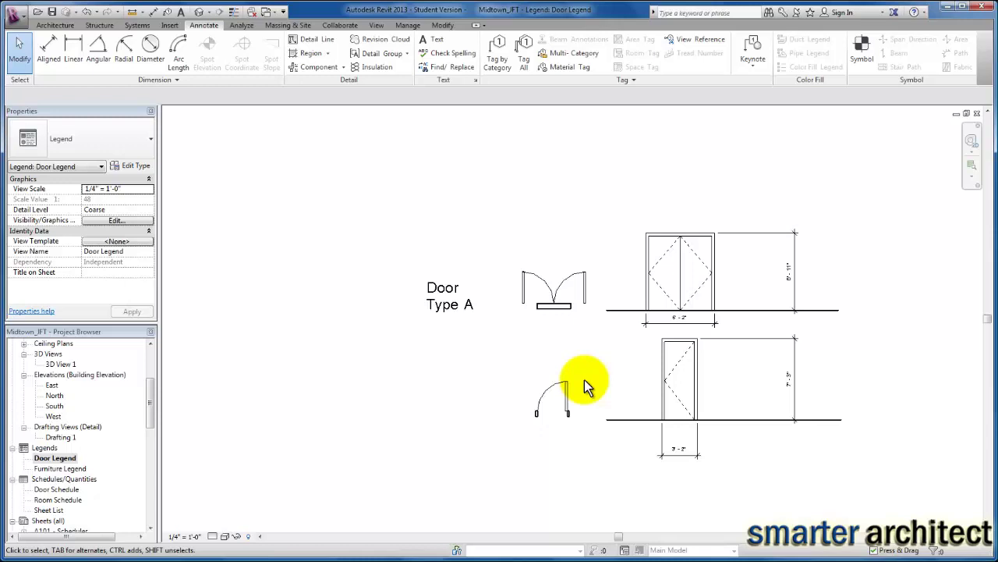
# Open the Furniture Legend view and choose the bar bench with 5 bar tables as the legend component.
pyautogui.doubleClick(60, 470)
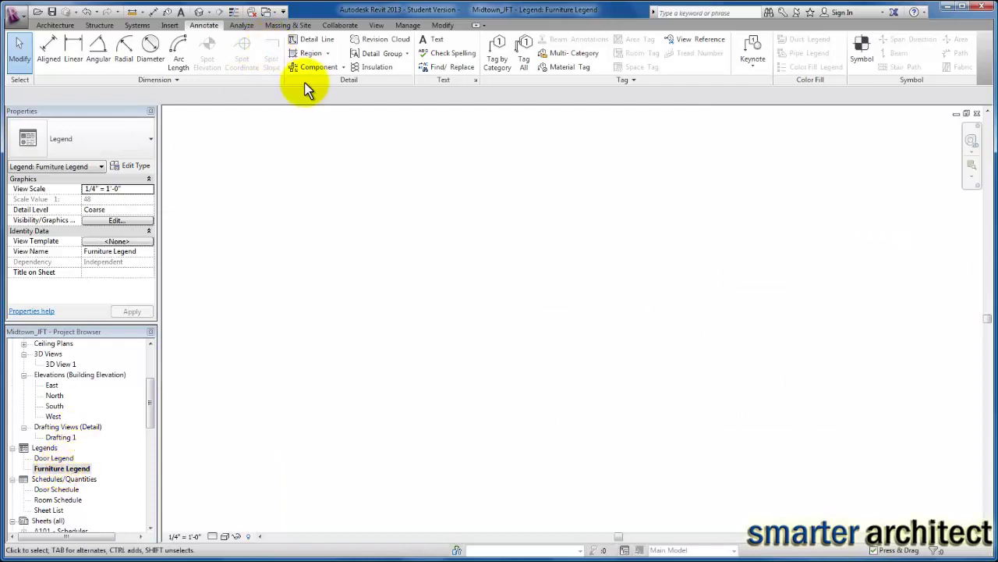
pyautogui.click(344, 67)
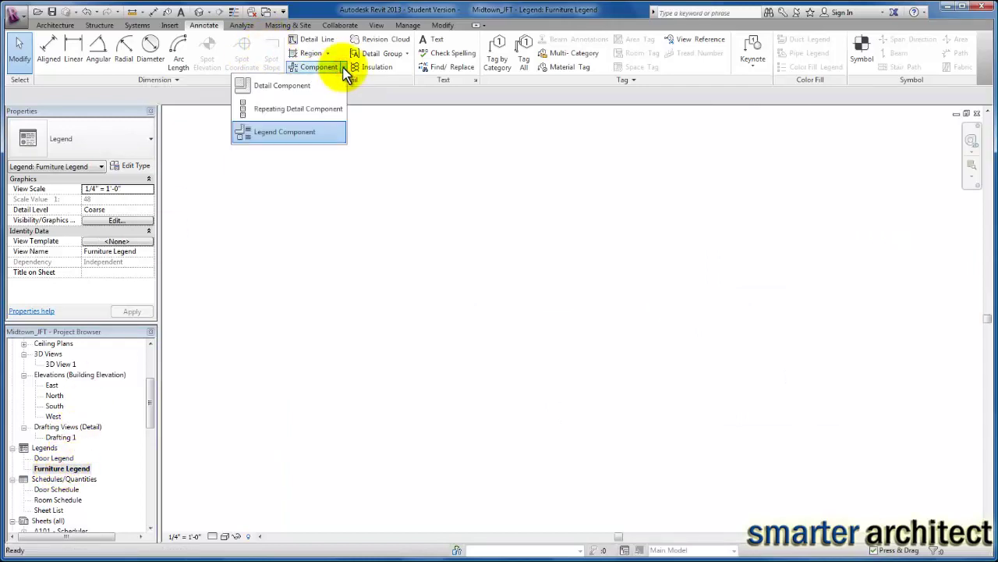
pyautogui.click(289, 132)
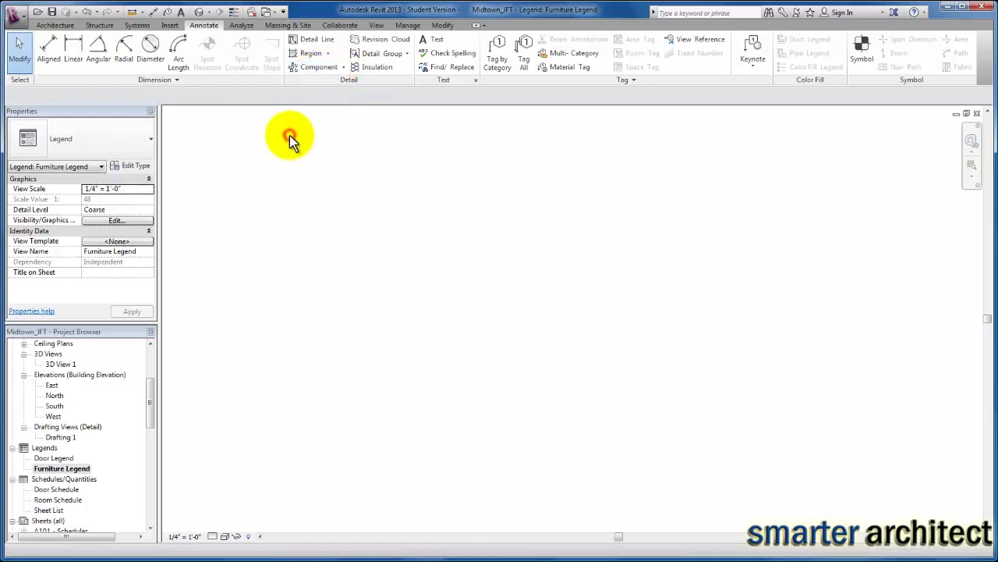
pyautogui.click(174, 94)
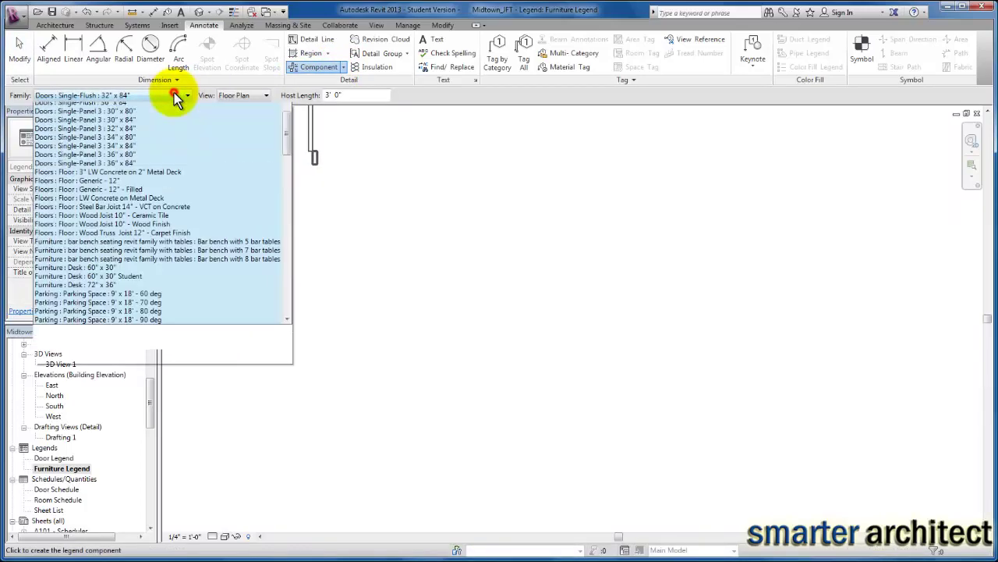
pyautogui.moveTo(289, 172)
pyautogui.mouseDown()
pyautogui.moveTo(288, 135)
pyautogui.moveTo(289, 181)
pyautogui.mouseUp()
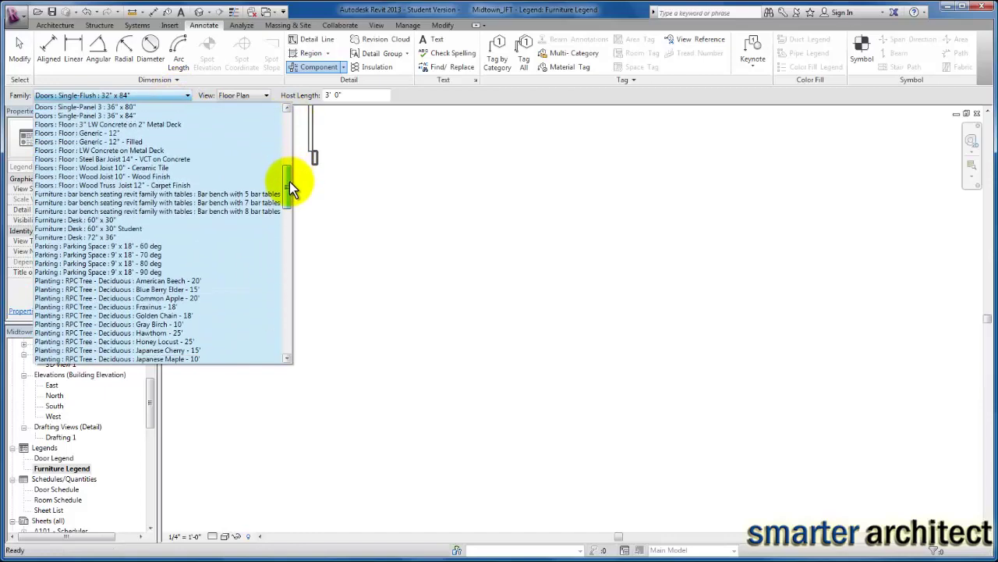
pyautogui.click(238, 198)
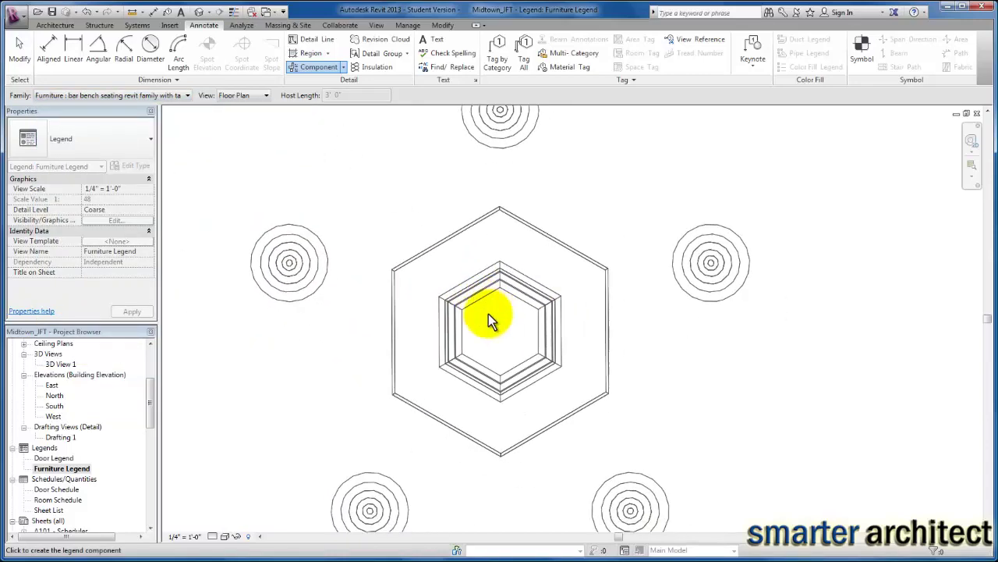
pyautogui.scroll(-9, 468, 338)
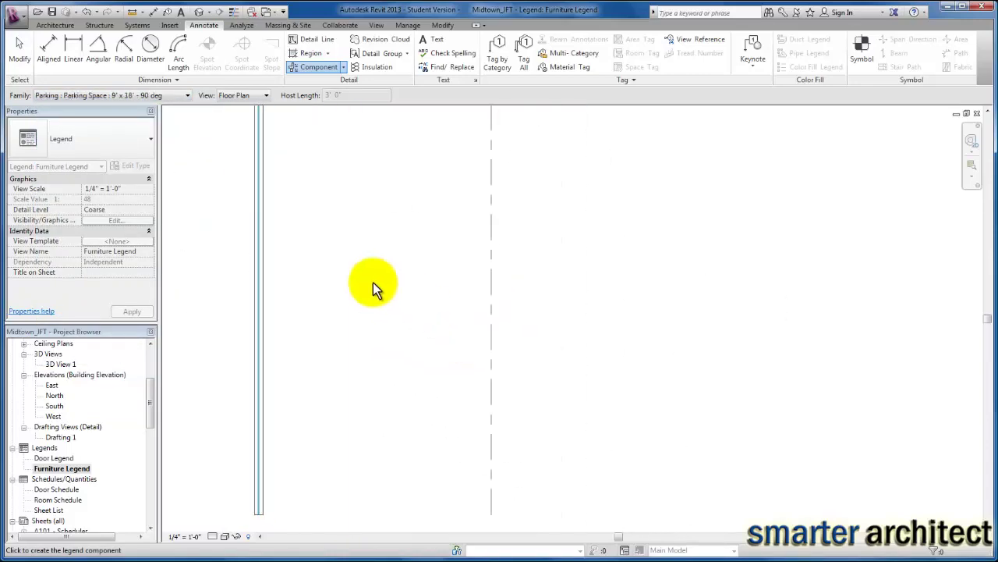
# Place the Floor Plan symbol of the bar bench with 5 bar tables in the empty Furniture Legend.
pyautogui.click(181, 95)
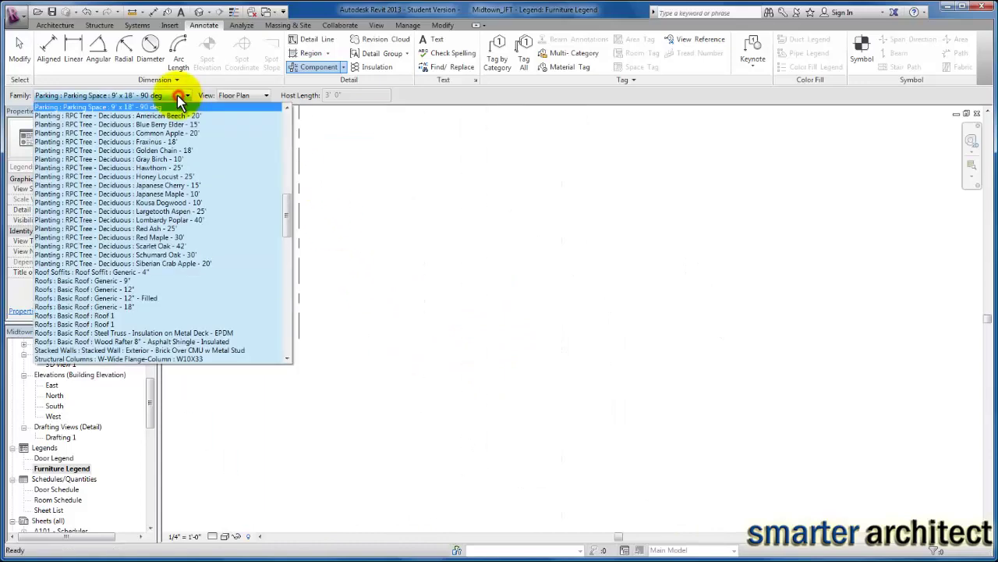
pyautogui.moveTo(285, 224); pyautogui.dragTo(290, 184)
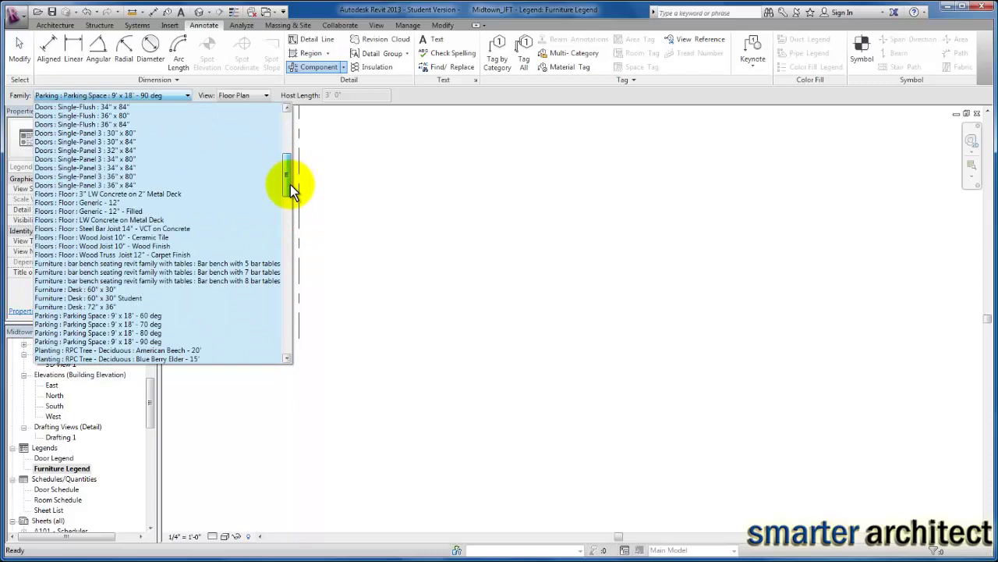
pyautogui.click(171, 272)
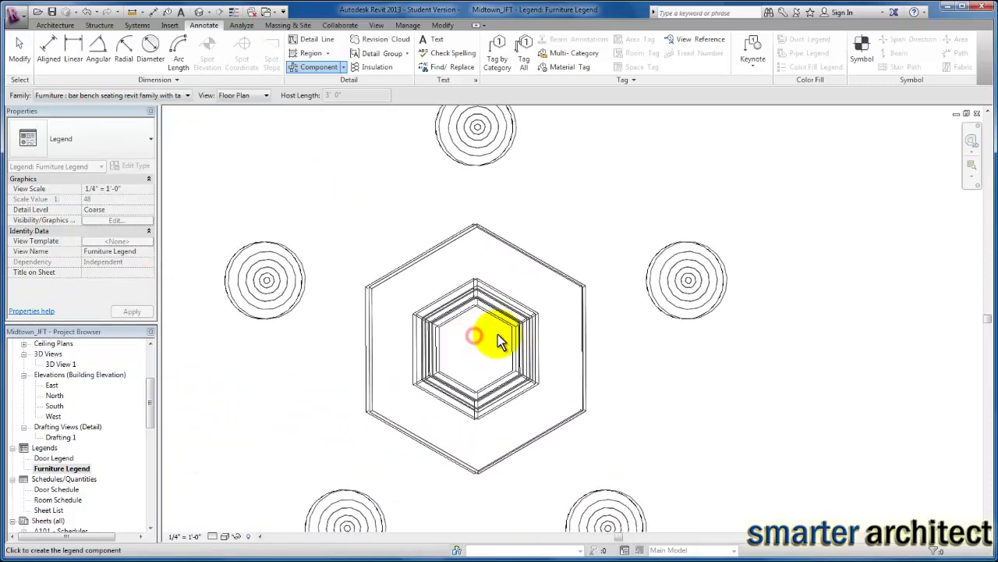
pyautogui.scroll(-3, 497, 341)
pyautogui.scroll(-2, 523, 341)
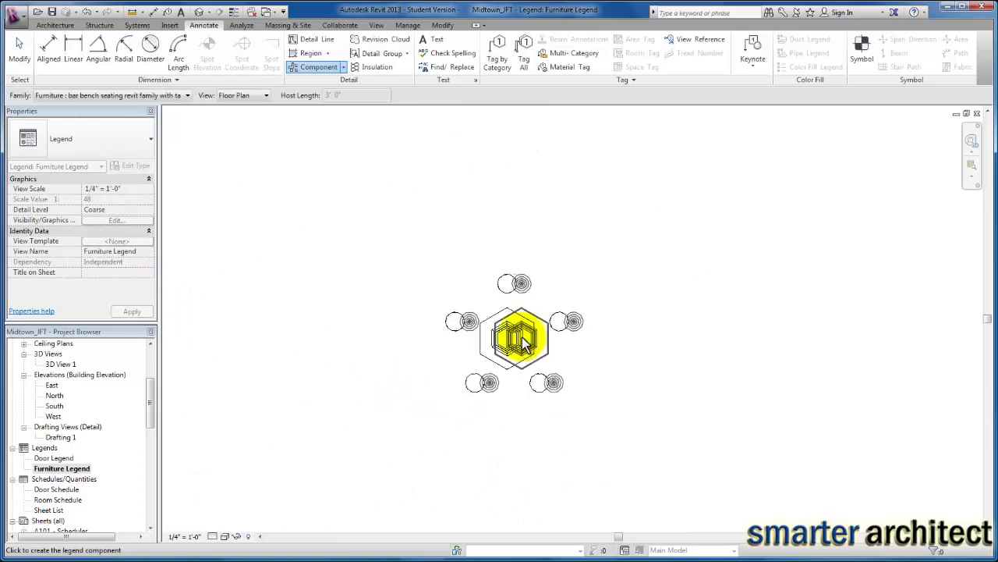
pyautogui.click(510, 339)
pyautogui.click(465, 242)
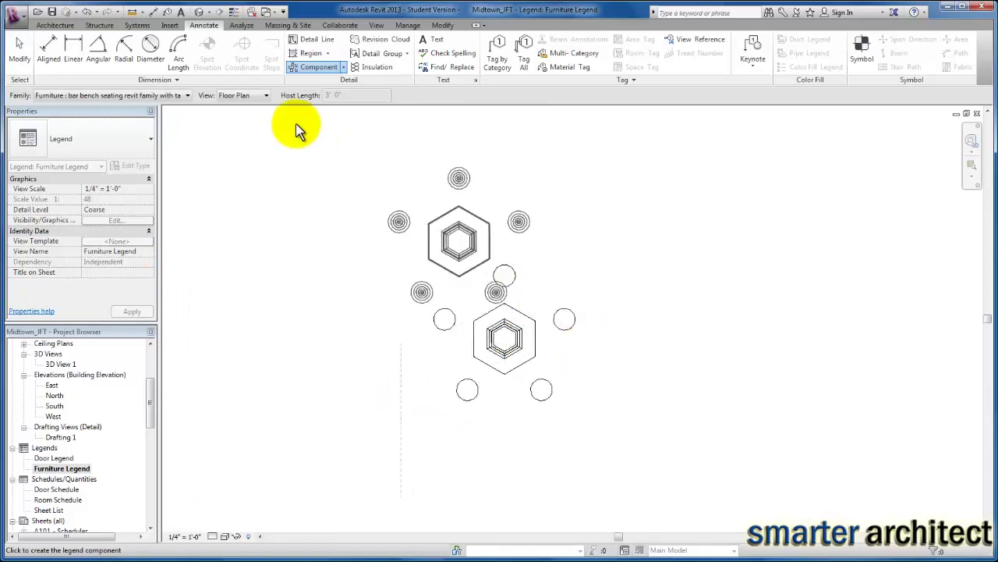
# Place the Elevation : Front symbol of the bench with 5 bar tables to the right of its plan symbol.
pyautogui.click(250, 95)
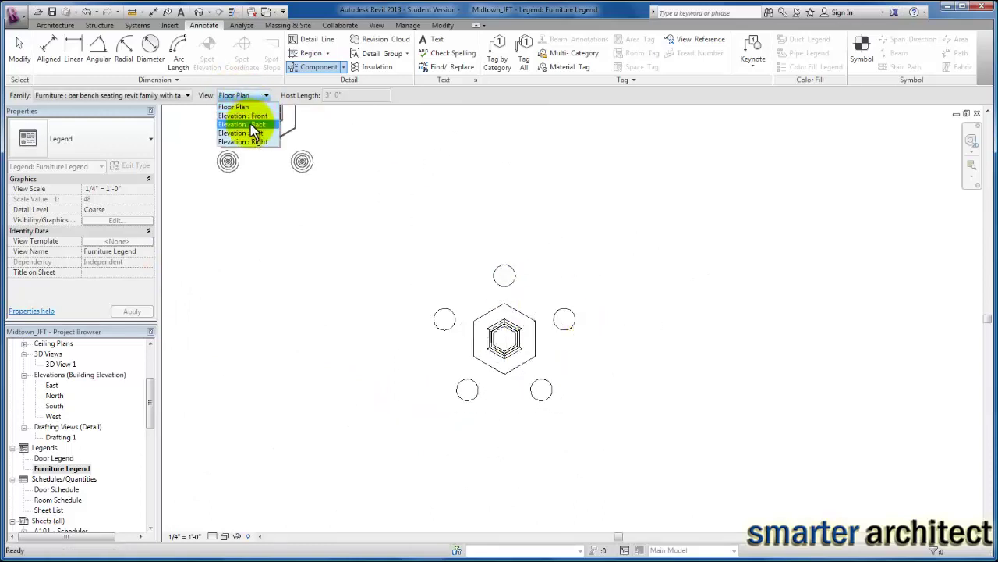
pyautogui.click(255, 117)
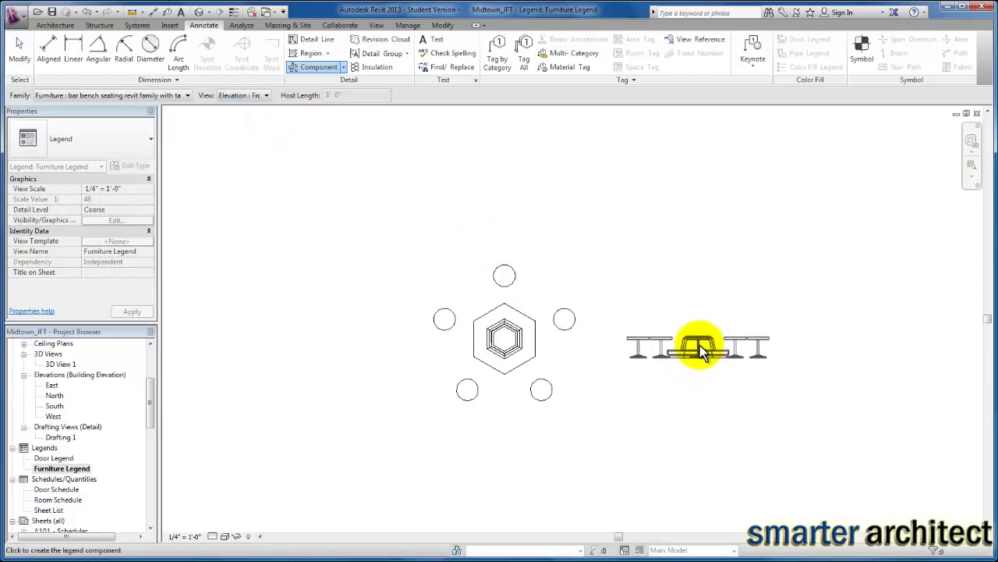
pyautogui.click(702, 344)
pyautogui.moveTo(670, 443); pyautogui.dragTo(562, 361, button='middle')
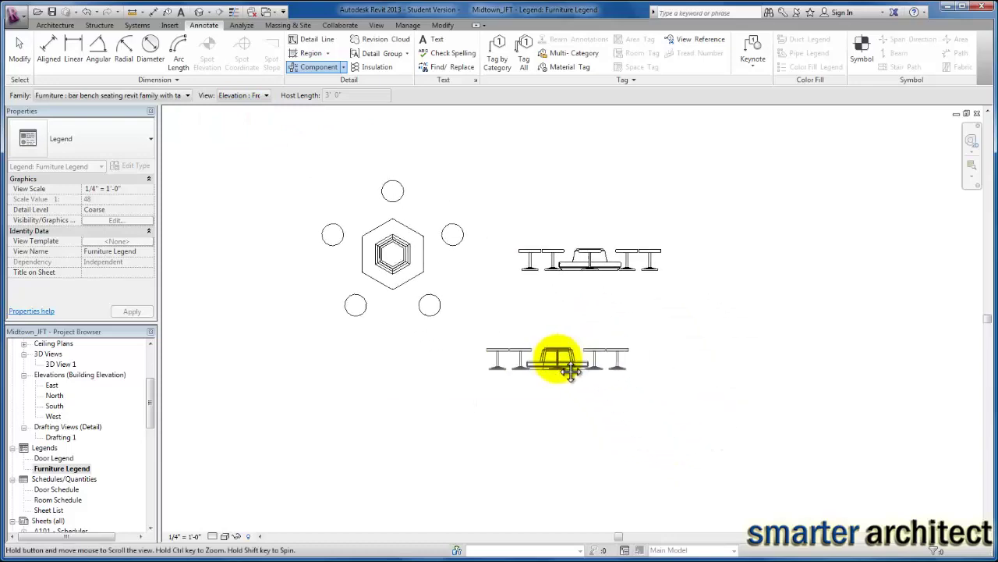
# Place the Elevation : Front symbol of the bar bench with 8 bar tables below the first elevation.
pyautogui.click(165, 94)
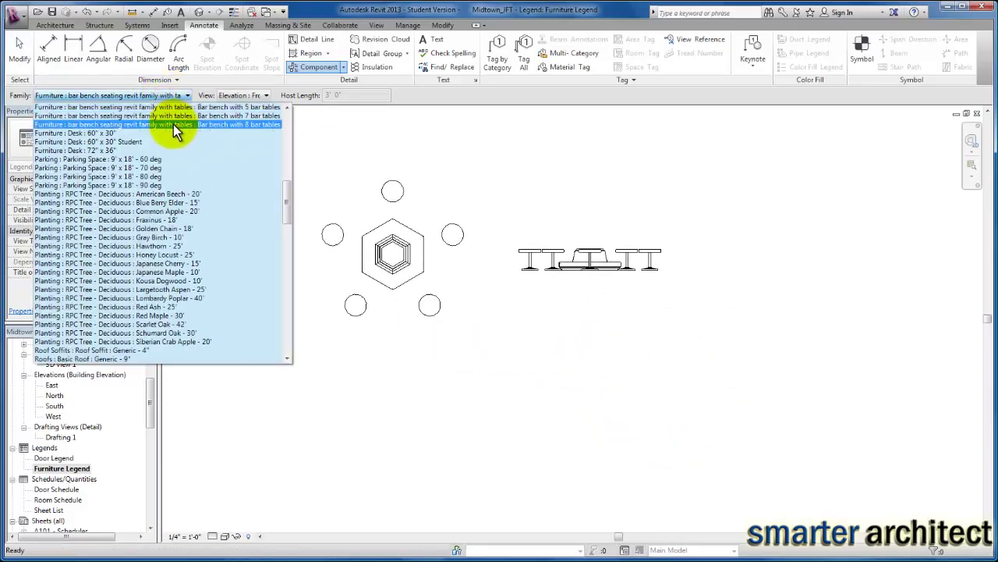
pyautogui.click(173, 119)
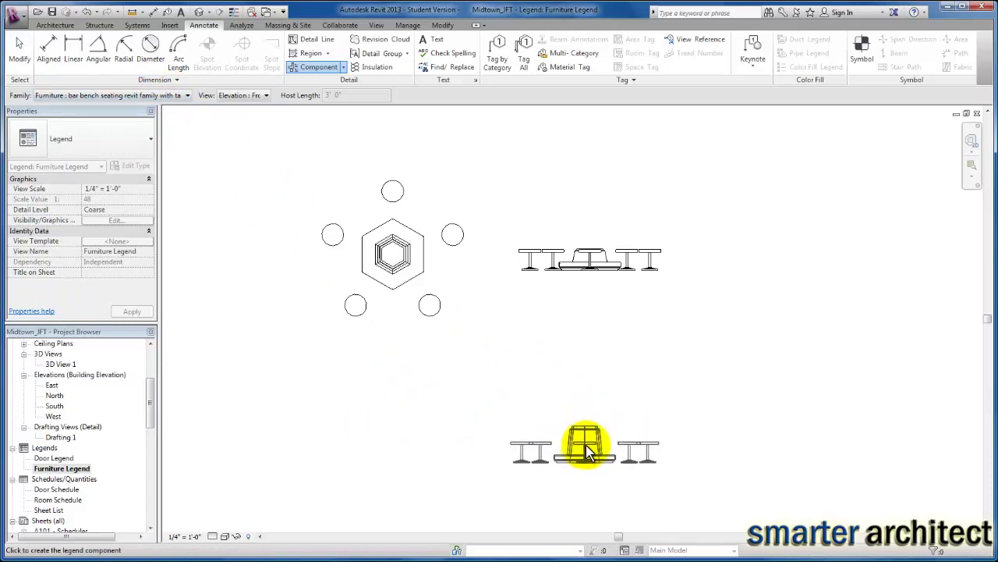
pyautogui.click(591, 454)
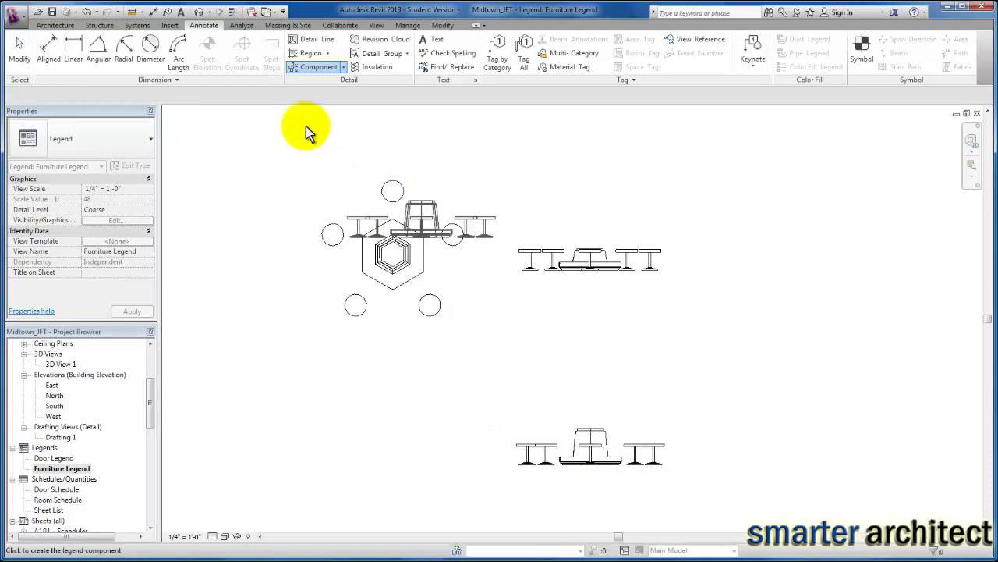
# Place the Floor Plan symbol of the bench with 8 bar tables directly below the first plan symbol, and end component placement.
pyautogui.click(238, 95)
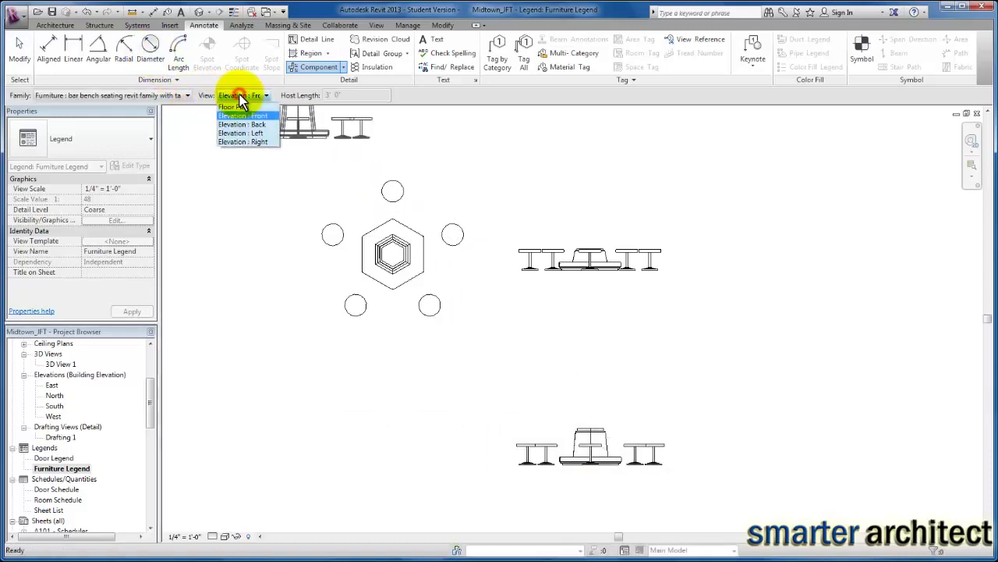
pyautogui.click(234, 107)
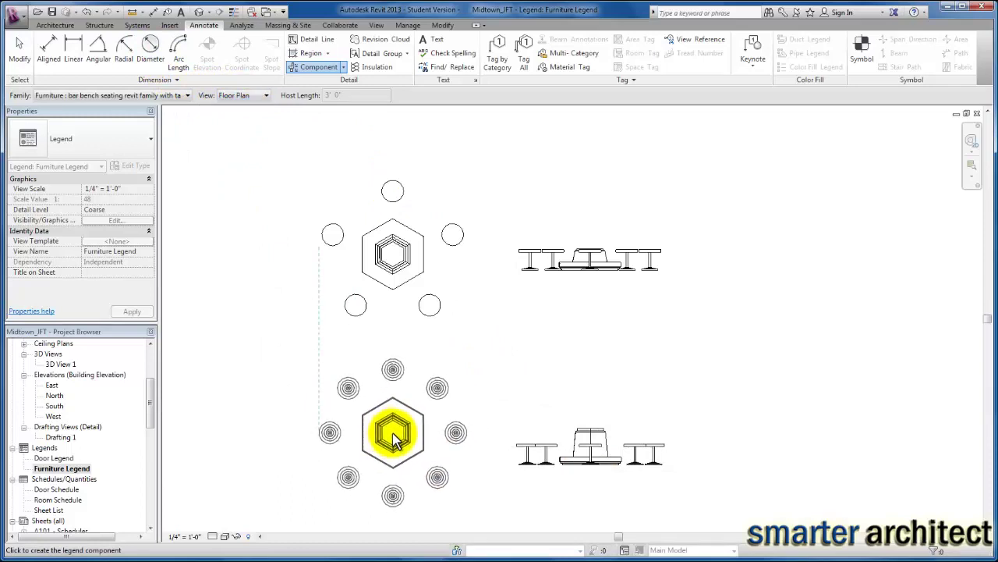
pyautogui.click(393, 436)
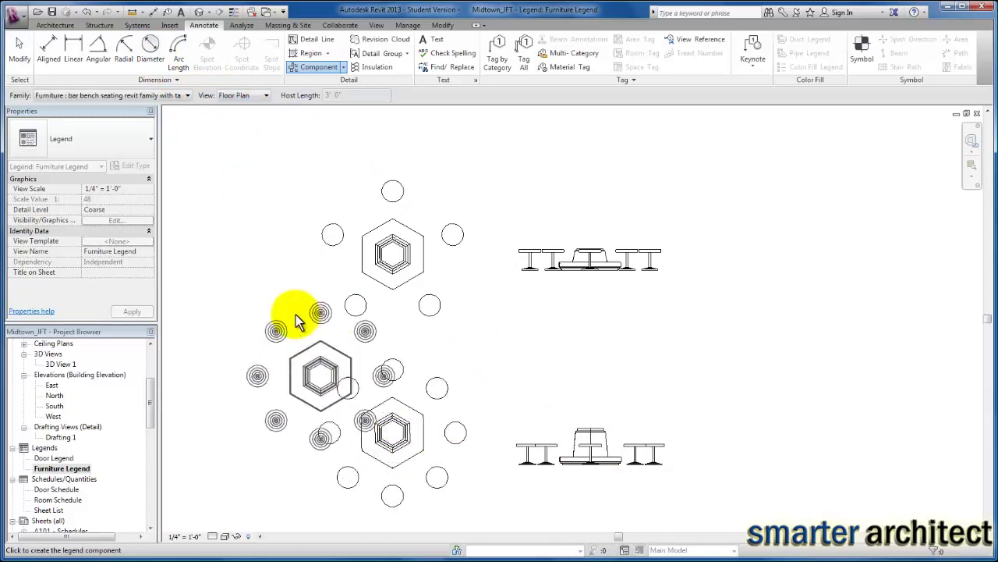
pyautogui.press('Escape')
pyautogui.press('Escape')
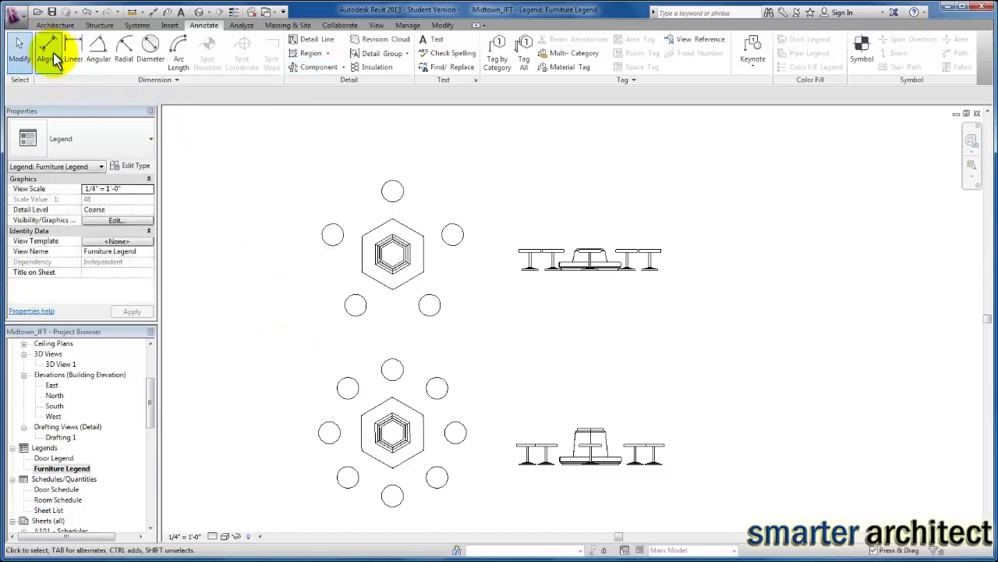
# Add an aligned dimension for the rightmost table's height in the upper elevation, with the dimension line to its right.
pyautogui.click(49, 53)
pyautogui.scroll(2, 655, 249)
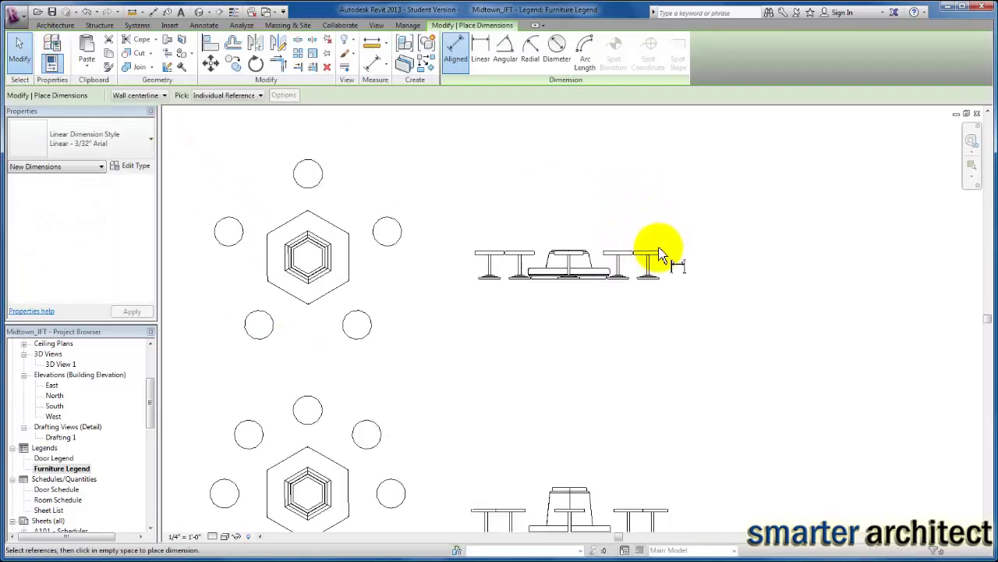
pyautogui.click(659, 260)
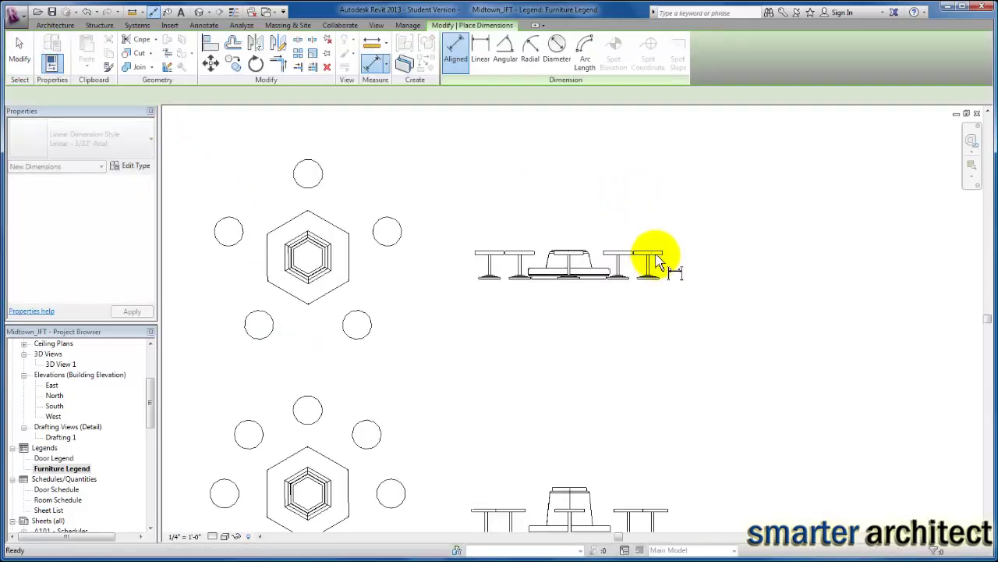
pyautogui.click(652, 273)
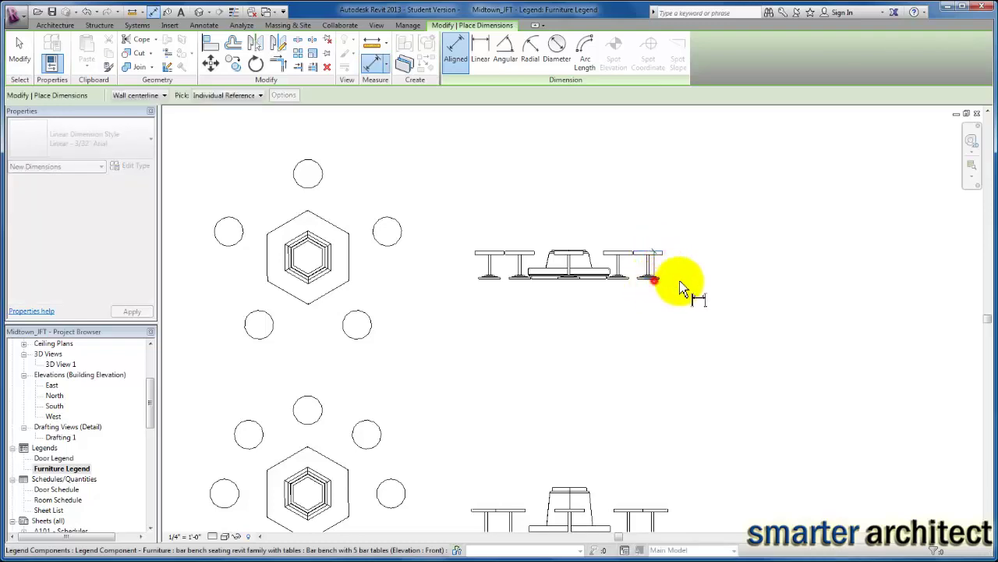
pyautogui.click(746, 273)
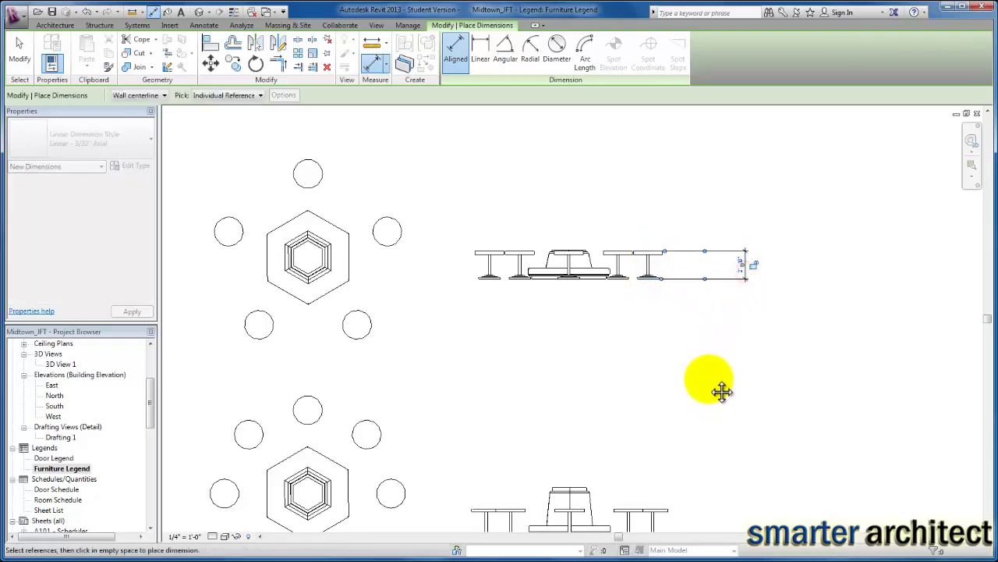
# Dimension the rightmost table's height in the lower elevation, lining the dimension up with the one above.
pyautogui.scroll(-5, 702, 267)
pyautogui.scroll(1, 636, 367)
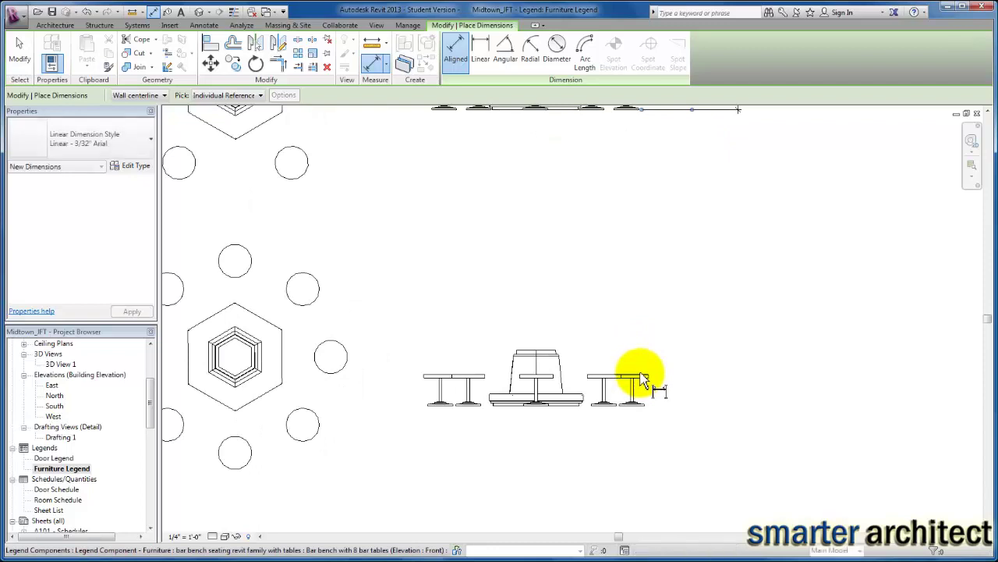
pyautogui.click(641, 374)
pyautogui.scroll(1, 641, 405)
pyautogui.scroll(1, 642, 410)
pyautogui.click(640, 408)
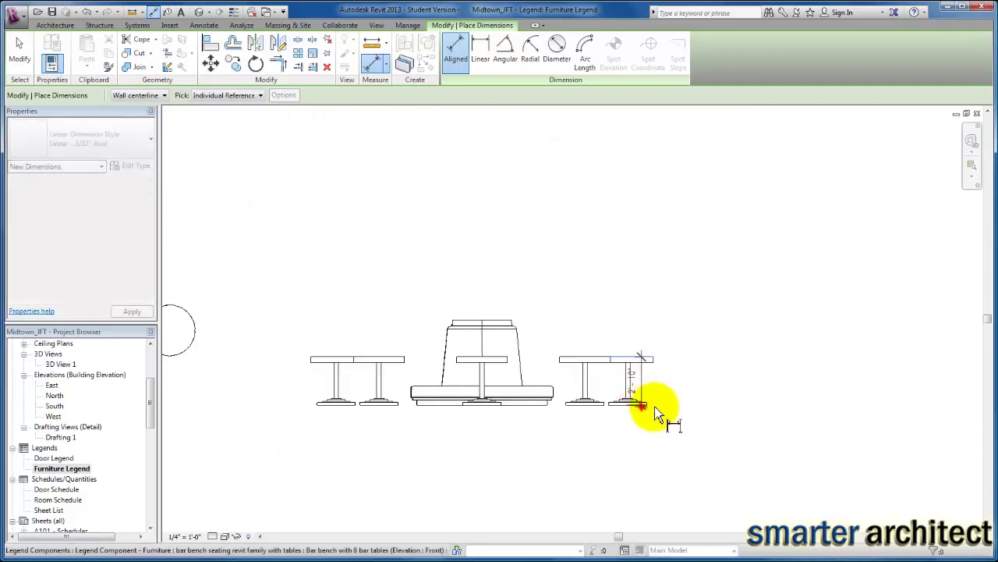
pyautogui.scroll(-2, 752, 406)
pyautogui.scroll(-1, 756, 407)
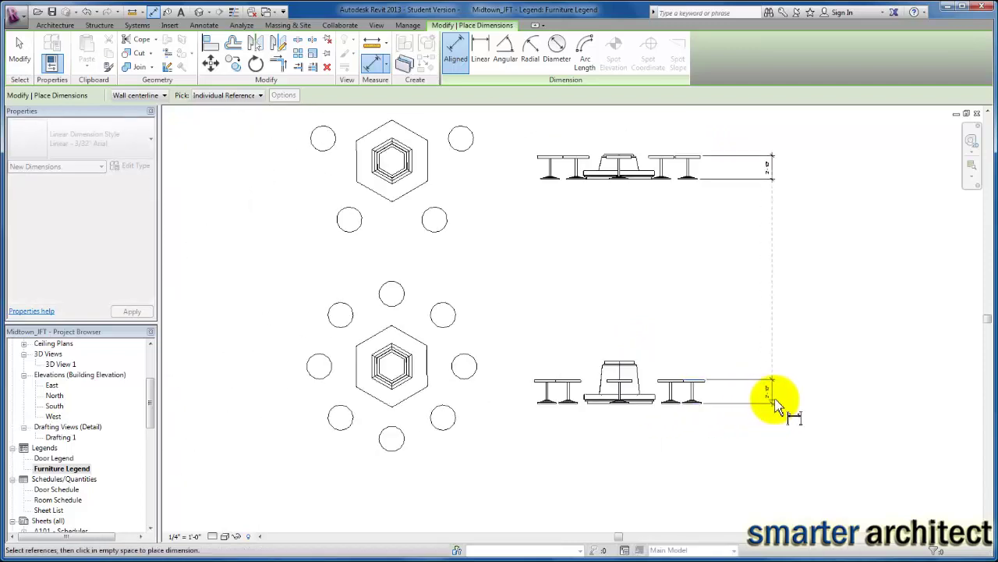
pyautogui.click(777, 402)
# Dimension the central bench's overall height in the lower elevation, from the top of its back to the base.
pyautogui.scroll(2, 646, 374)
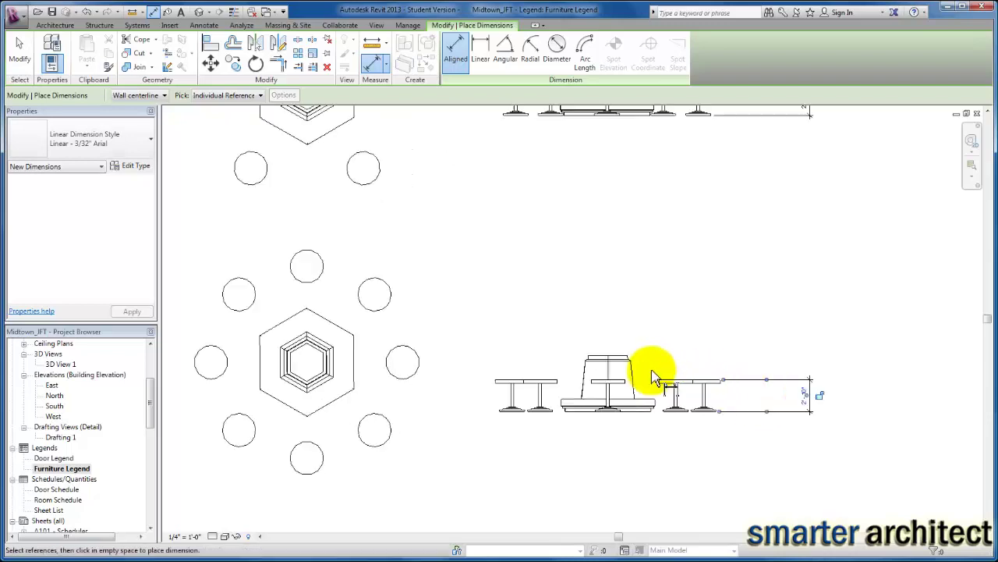
pyautogui.click(611, 356)
pyautogui.scroll(2, 629, 409)
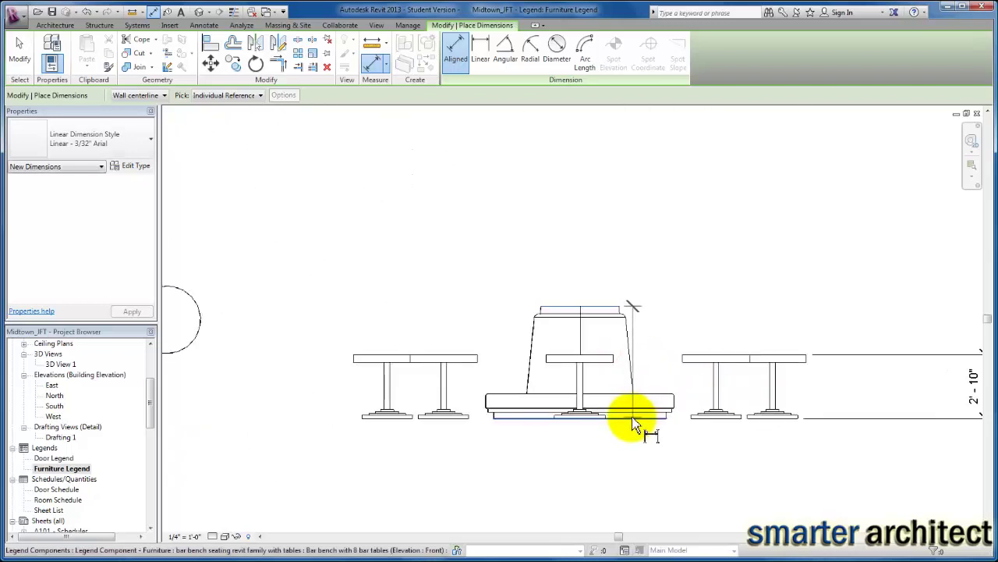
pyautogui.click(632, 417)
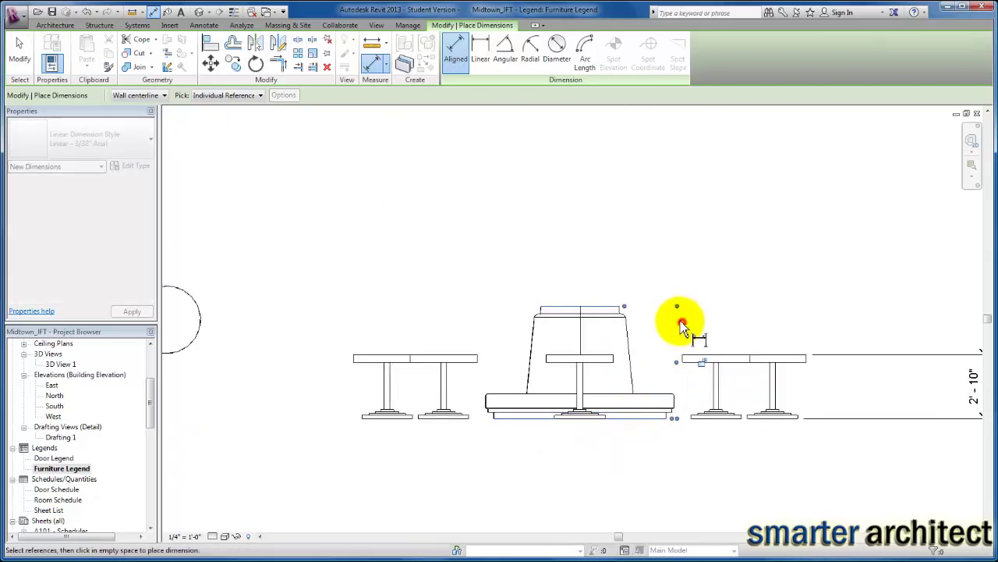
# Finish placing the lower bench's height dimension, and dimension the upper elevation's central bench from the top of its back to its base.
pyautogui.click(681, 321)
pyautogui.scroll(-3, 648, 273)
pyautogui.scroll(1, 614, 229)
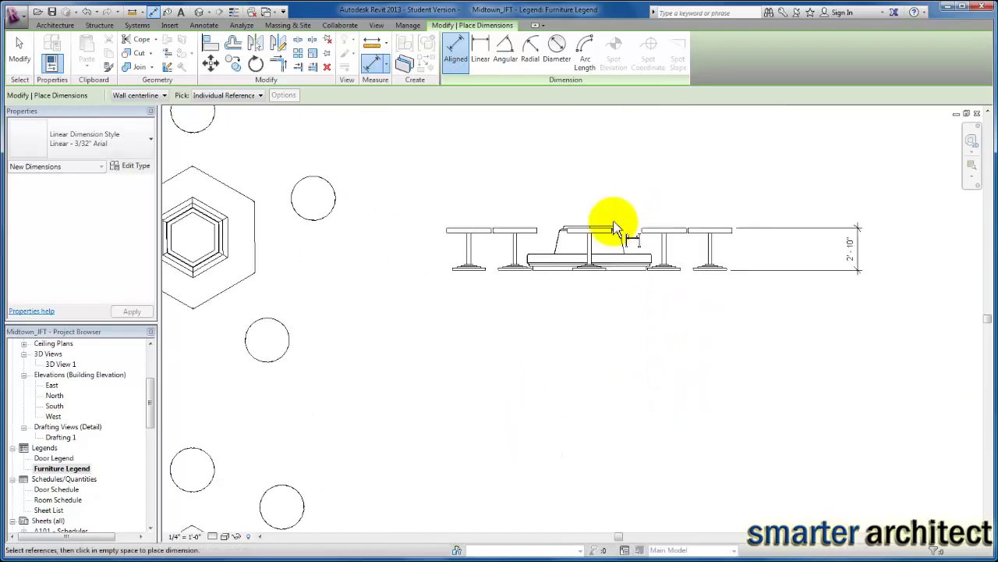
pyautogui.scroll(2, 614, 228)
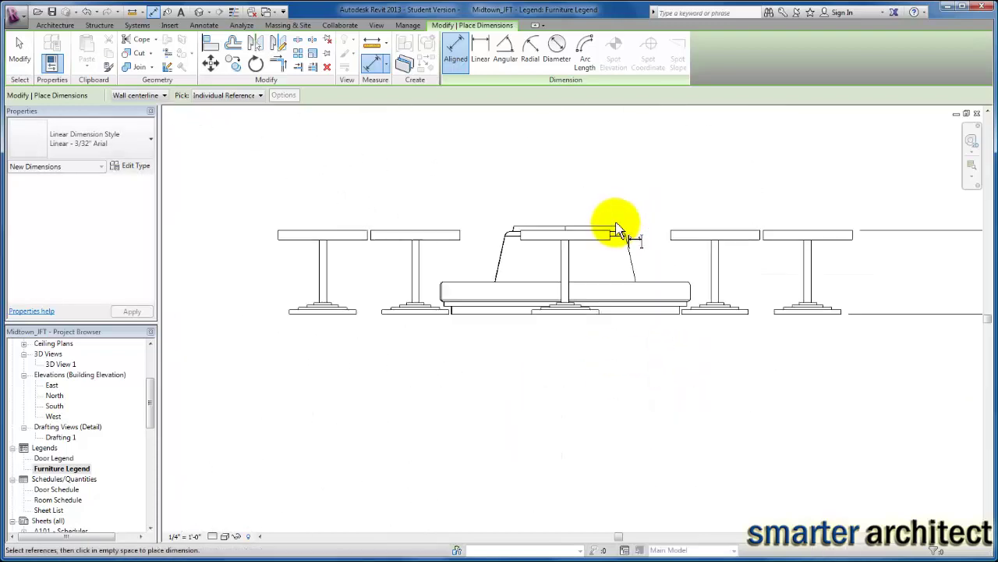
pyautogui.click(620, 318)
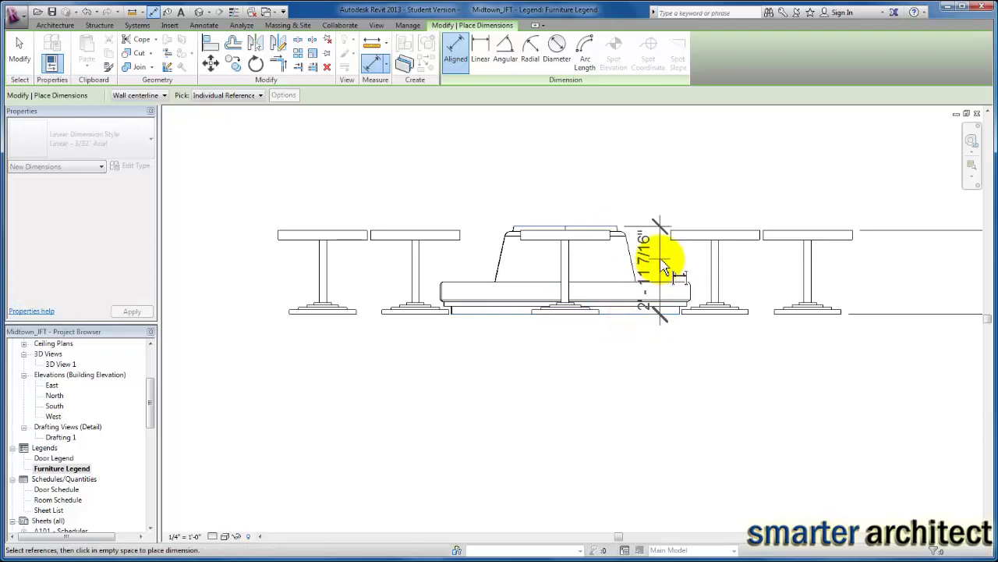
pyautogui.click(664, 266)
pyautogui.scroll(-3, 653, 408)
pyautogui.scroll(-1, 627, 423)
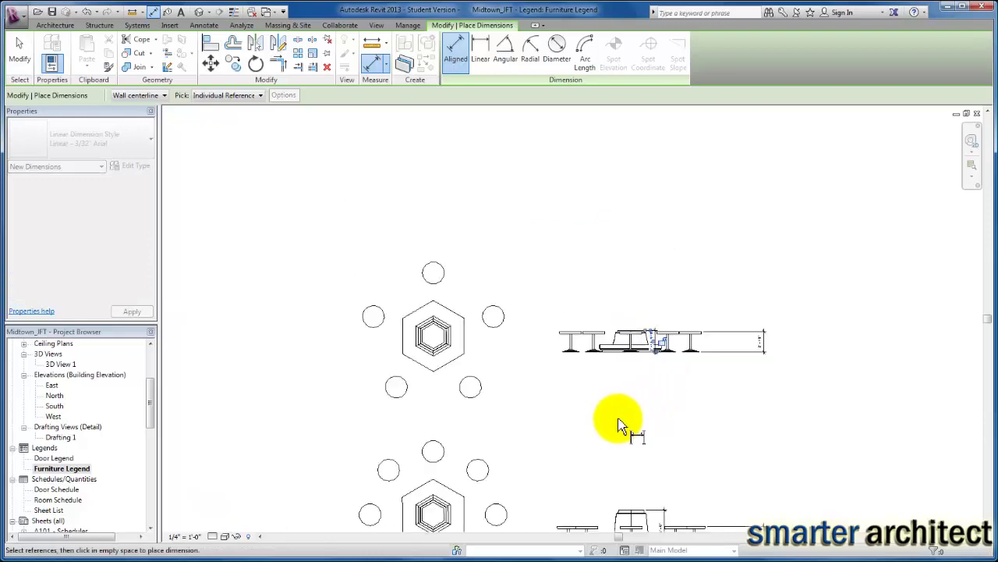
pyautogui.moveTo(602, 310); pyautogui.dragTo(581, 277, button='middle')
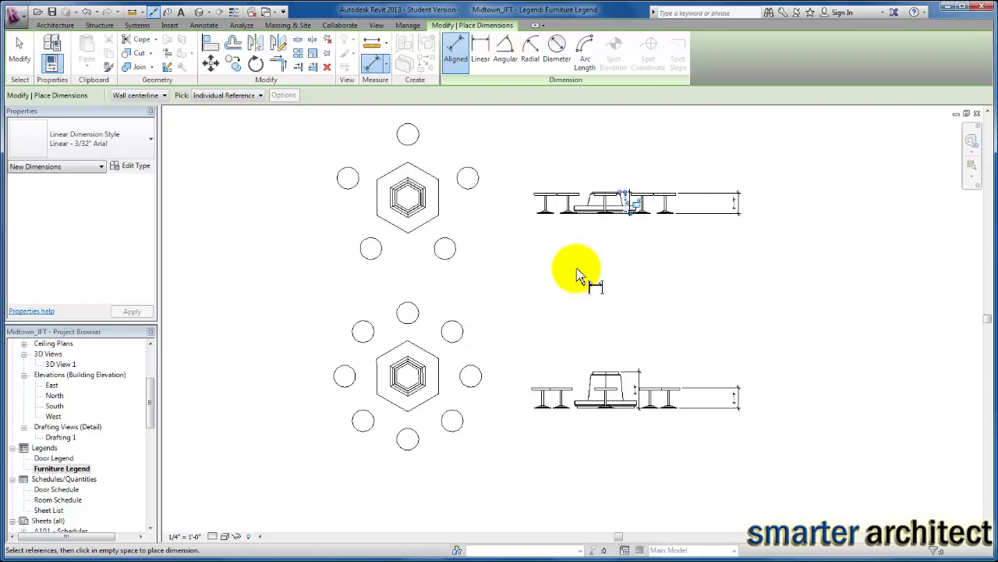
# Set the Furniture Legend's visual style to Consistent Colors.
pyautogui.click(224, 537)
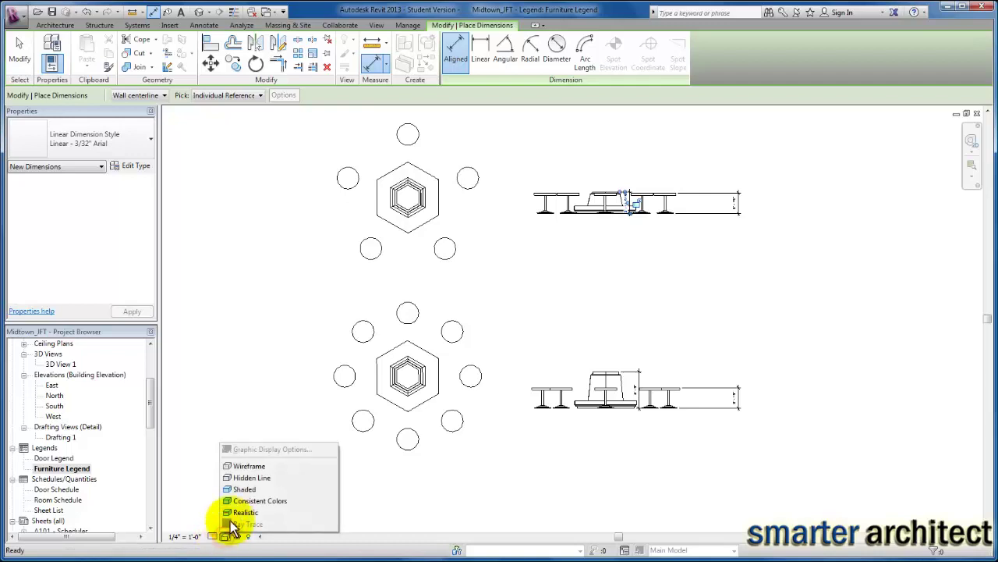
pyautogui.click(243, 501)
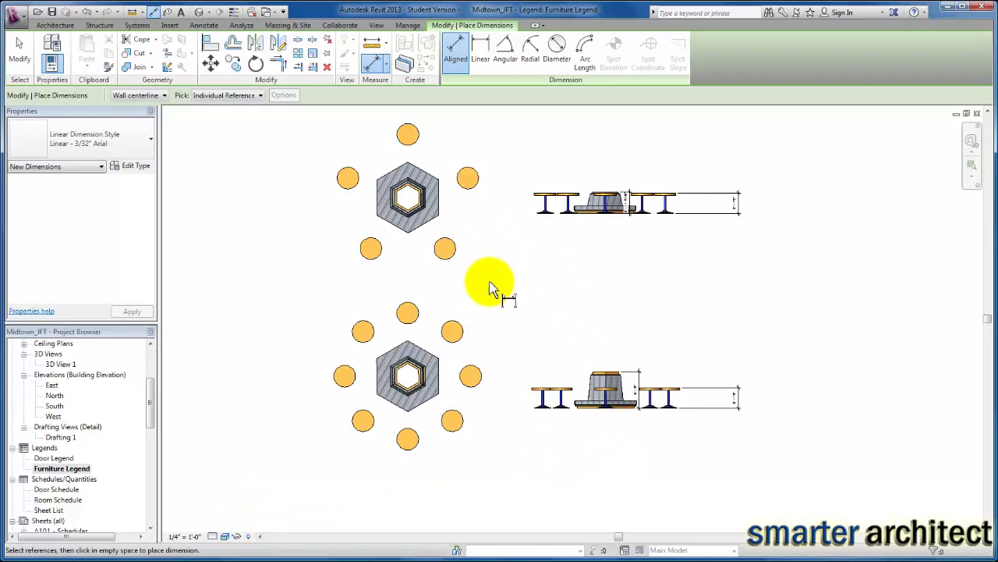
pyautogui.scroll(2, 491, 289)
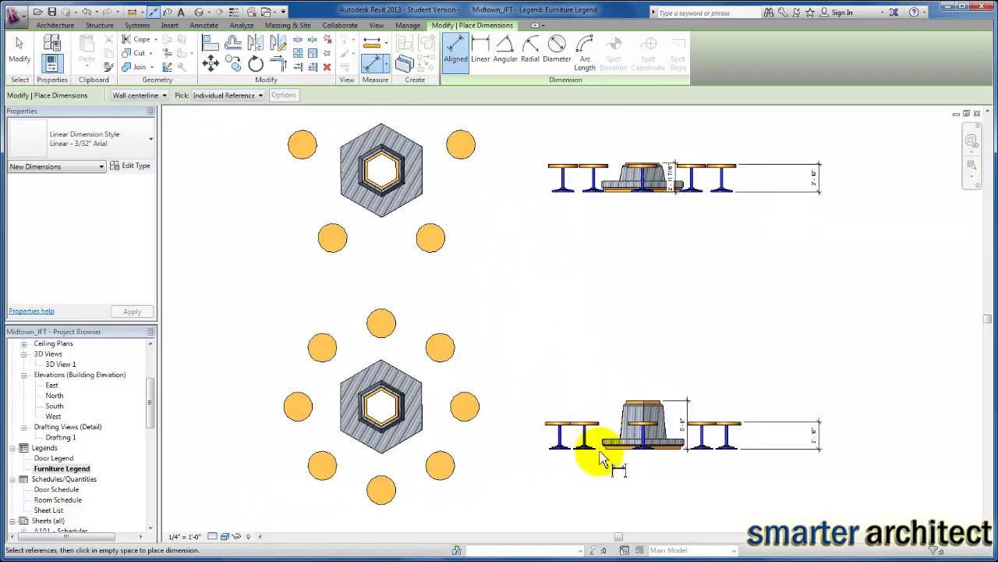